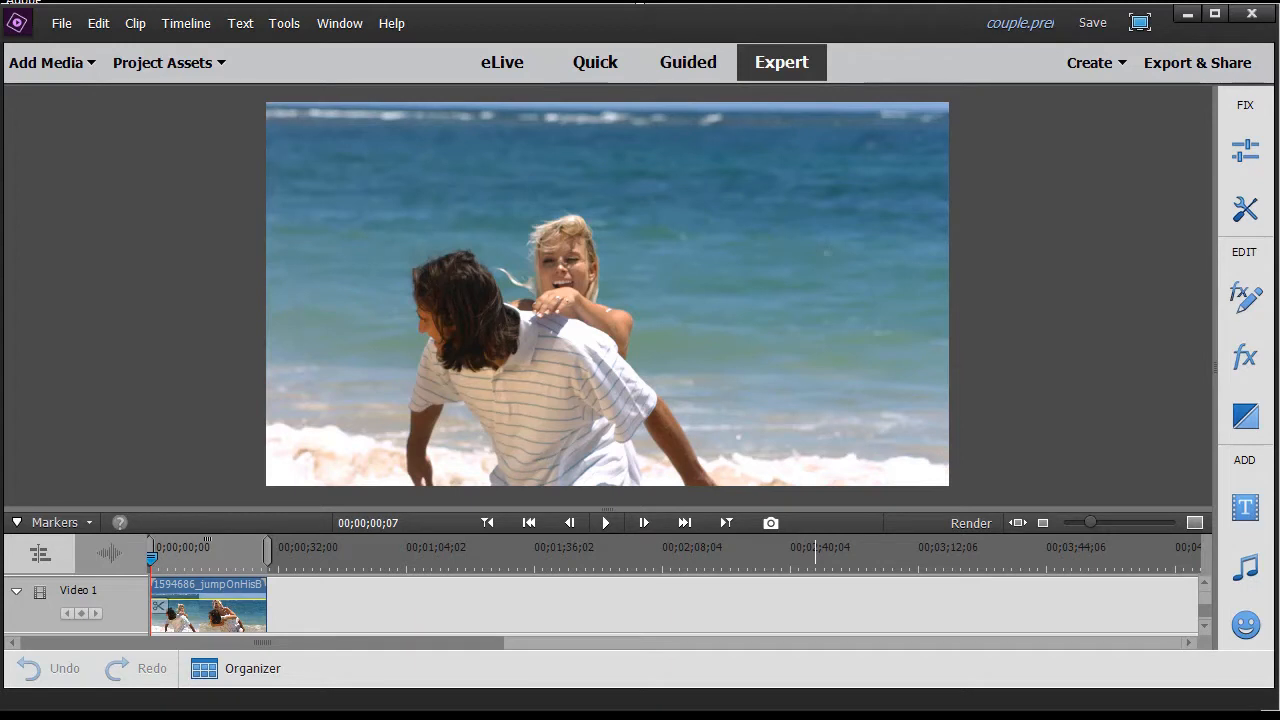
- Preview the beach clip and apply the NewBlue Cartoonr Plus video effect to it on the timeline
left_click(606, 523)
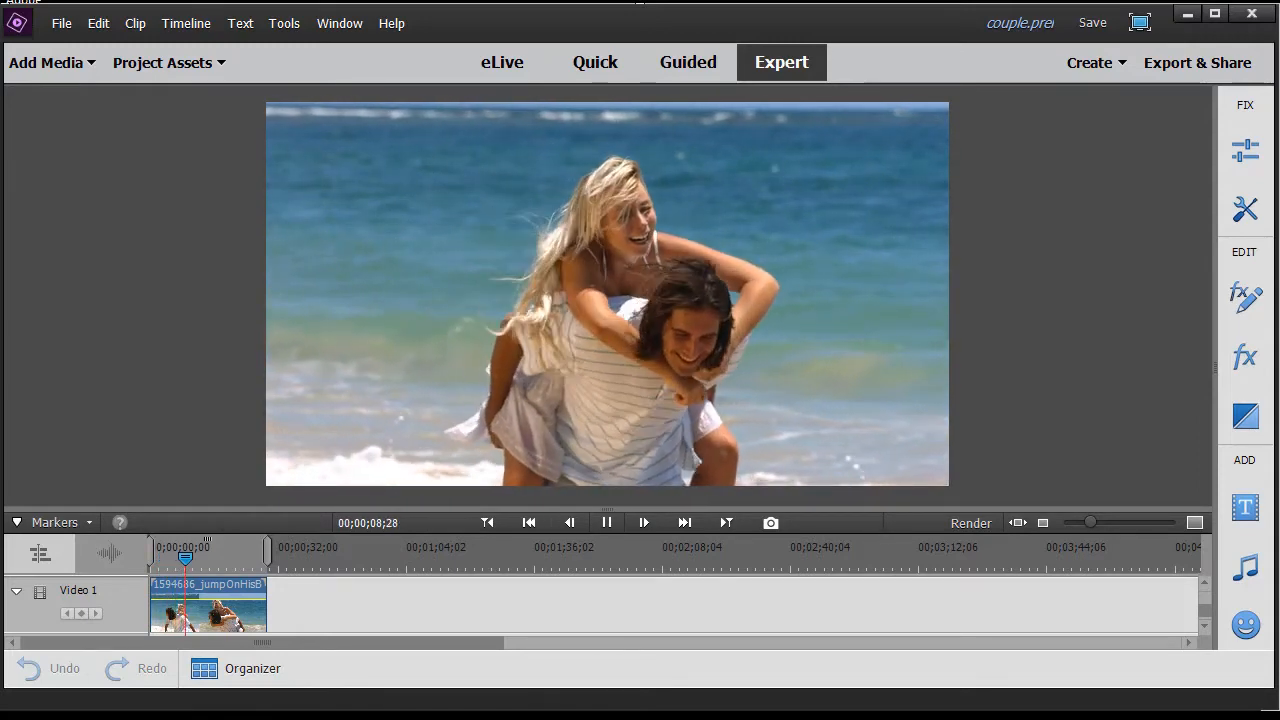
left_click(607, 523)
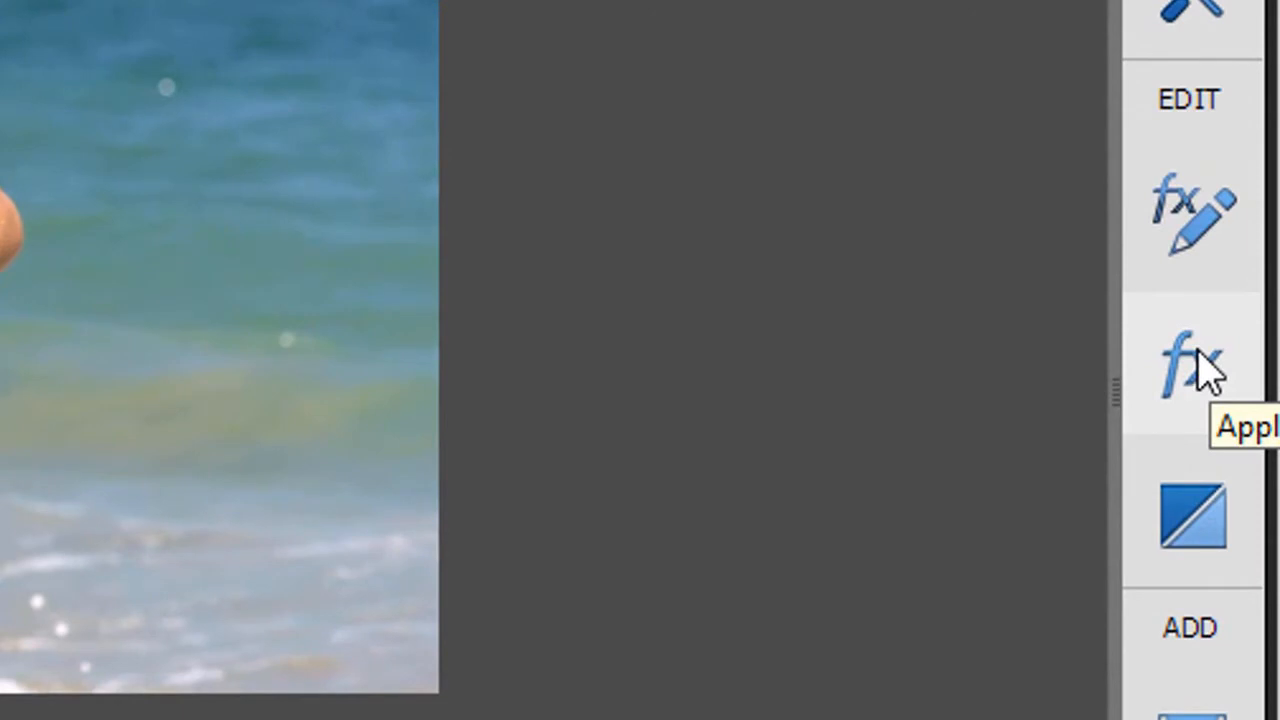
left_click(1206, 368)
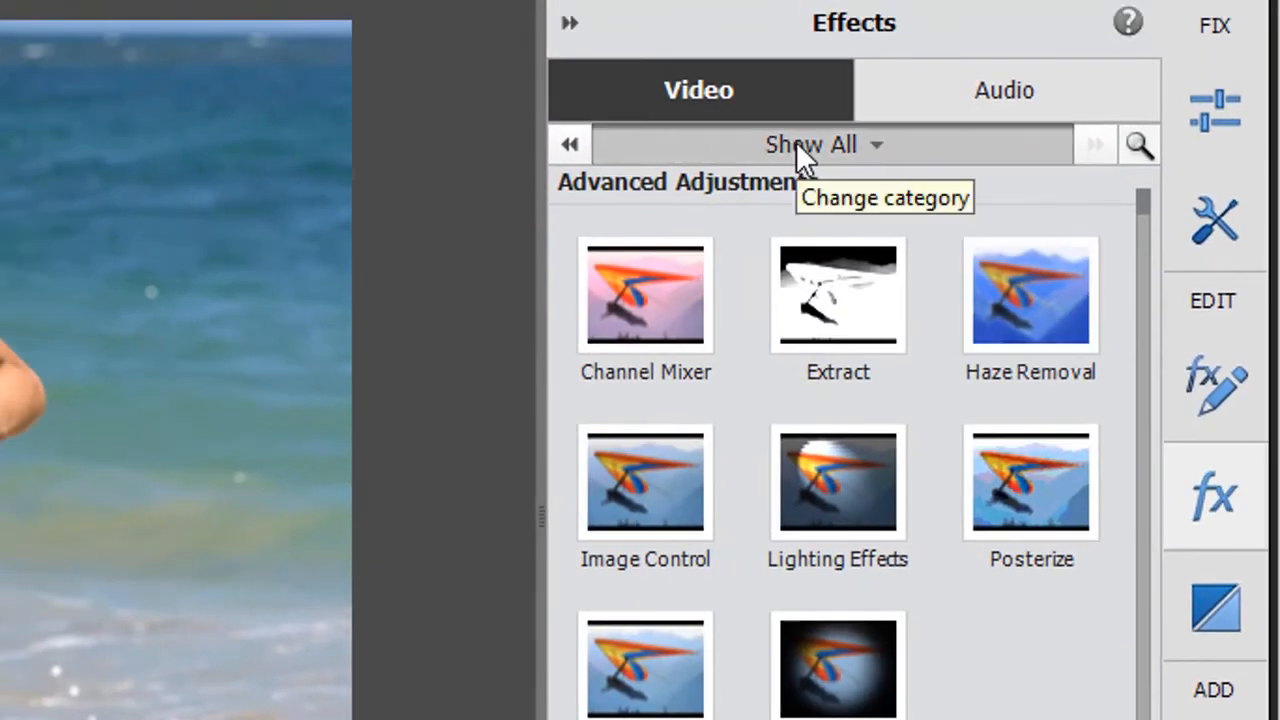
left_click(788, 141)
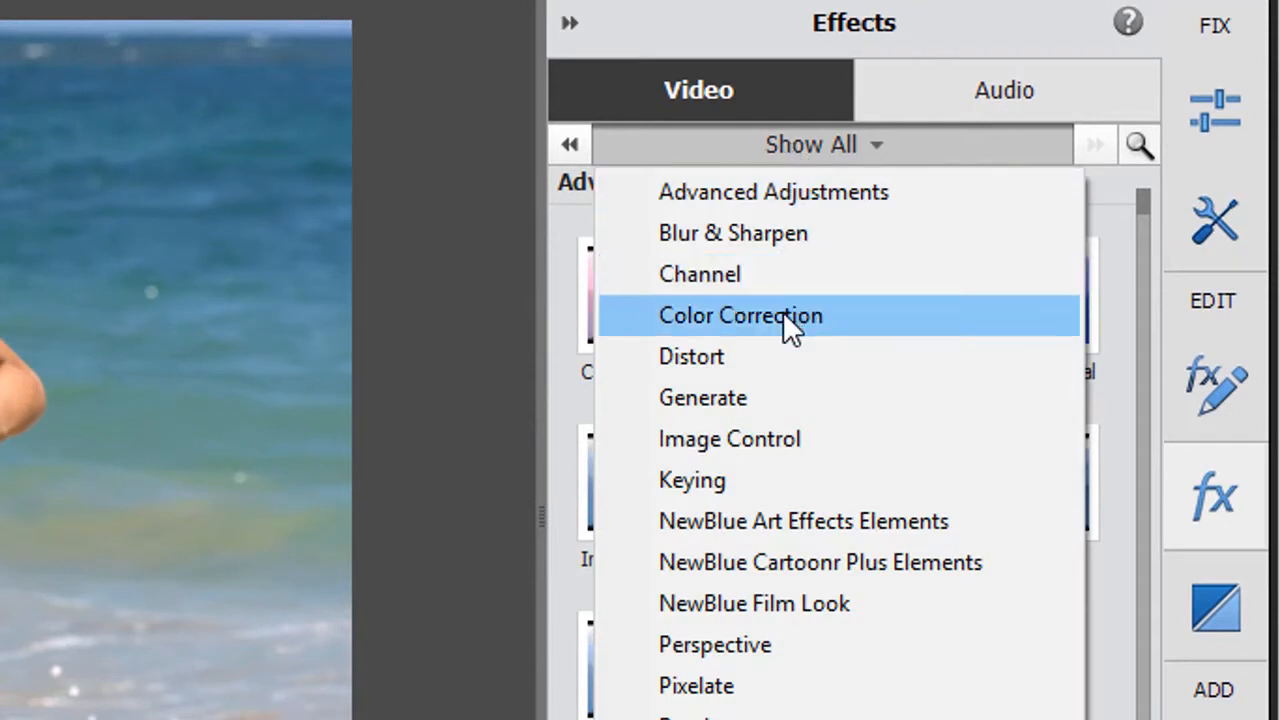
left_click(798, 562)
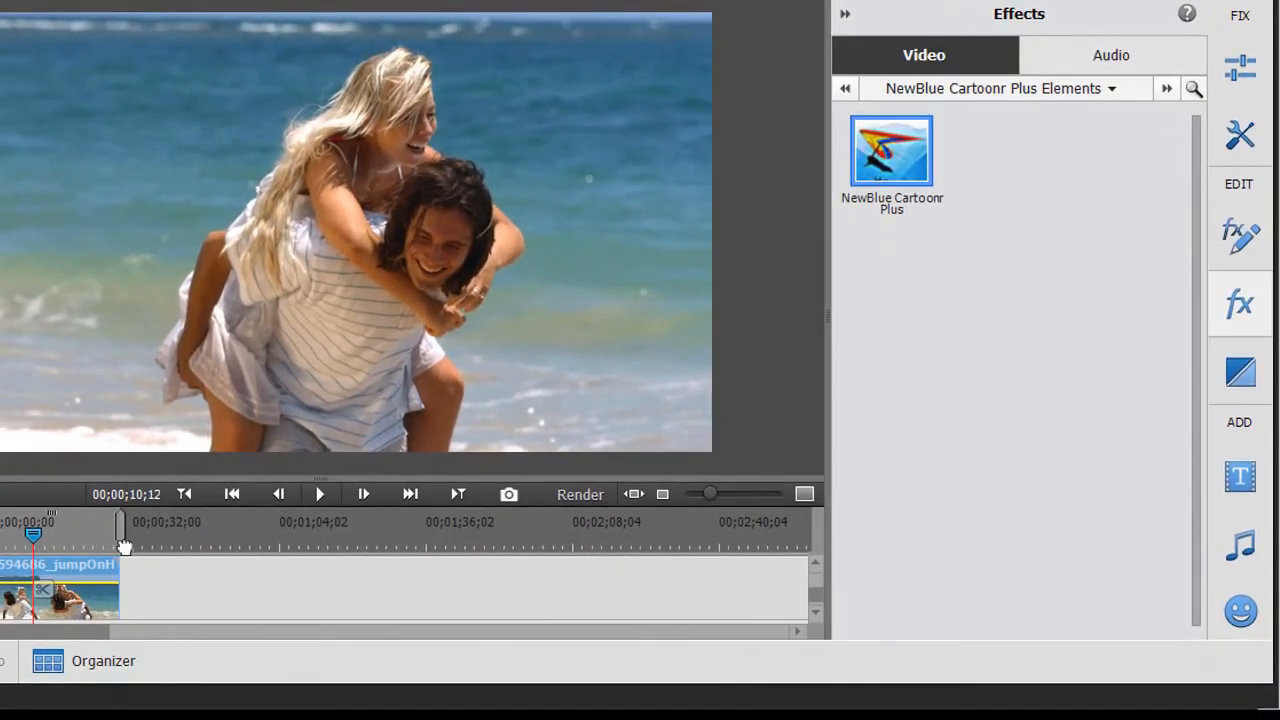
left_click_drag(124, 546, 77, 600)
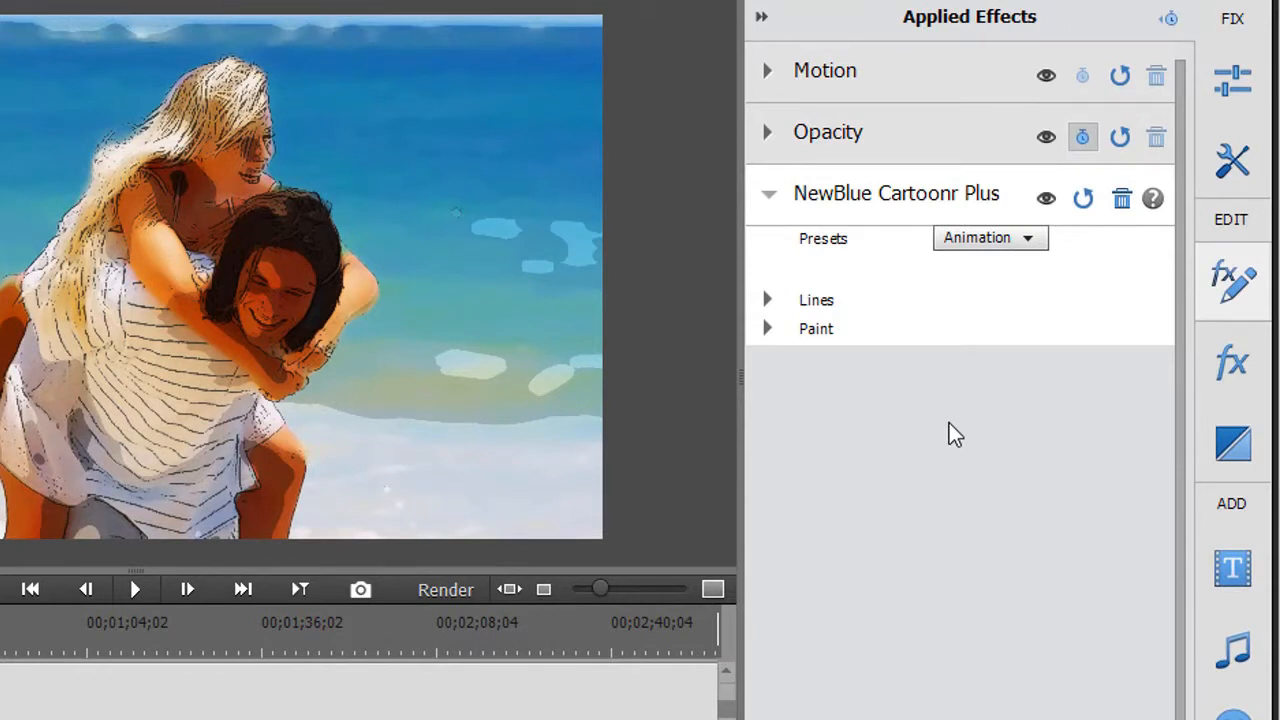
- Switch the NewBlue Cartoonr Plus effect off and on again to compare the clip with and without it
left_click(1047, 203)
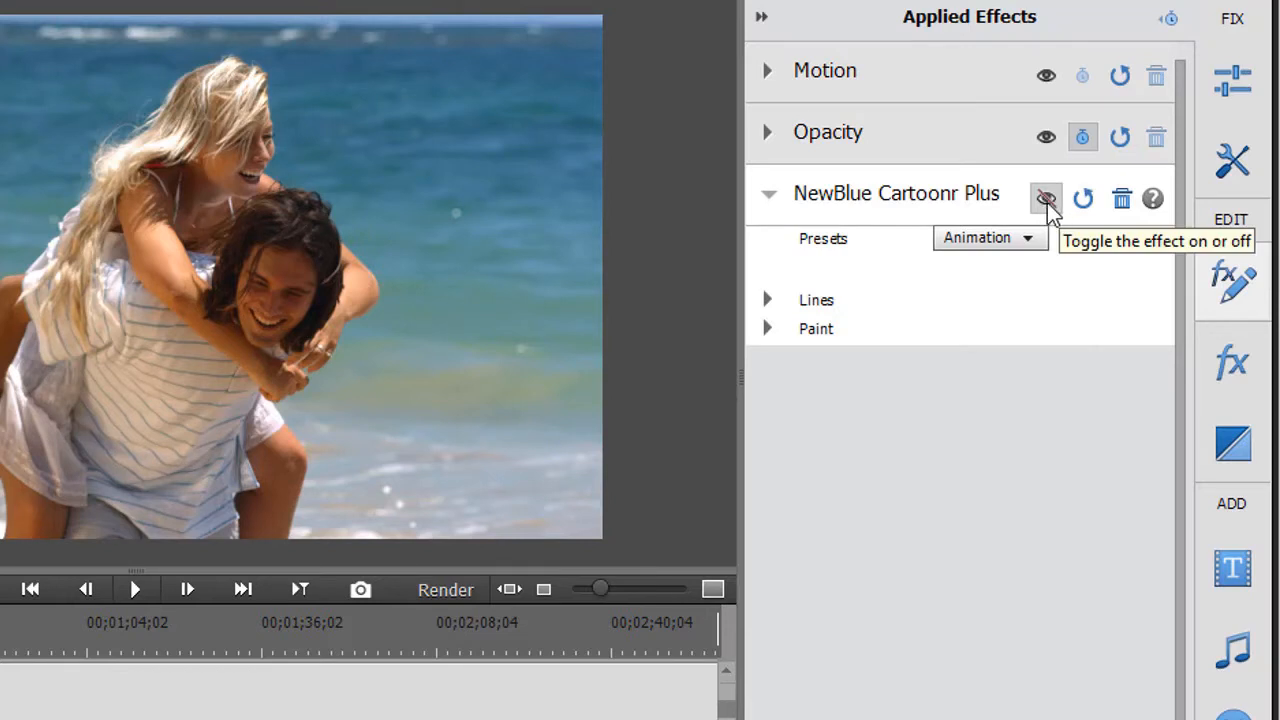
left_click(1046, 200)
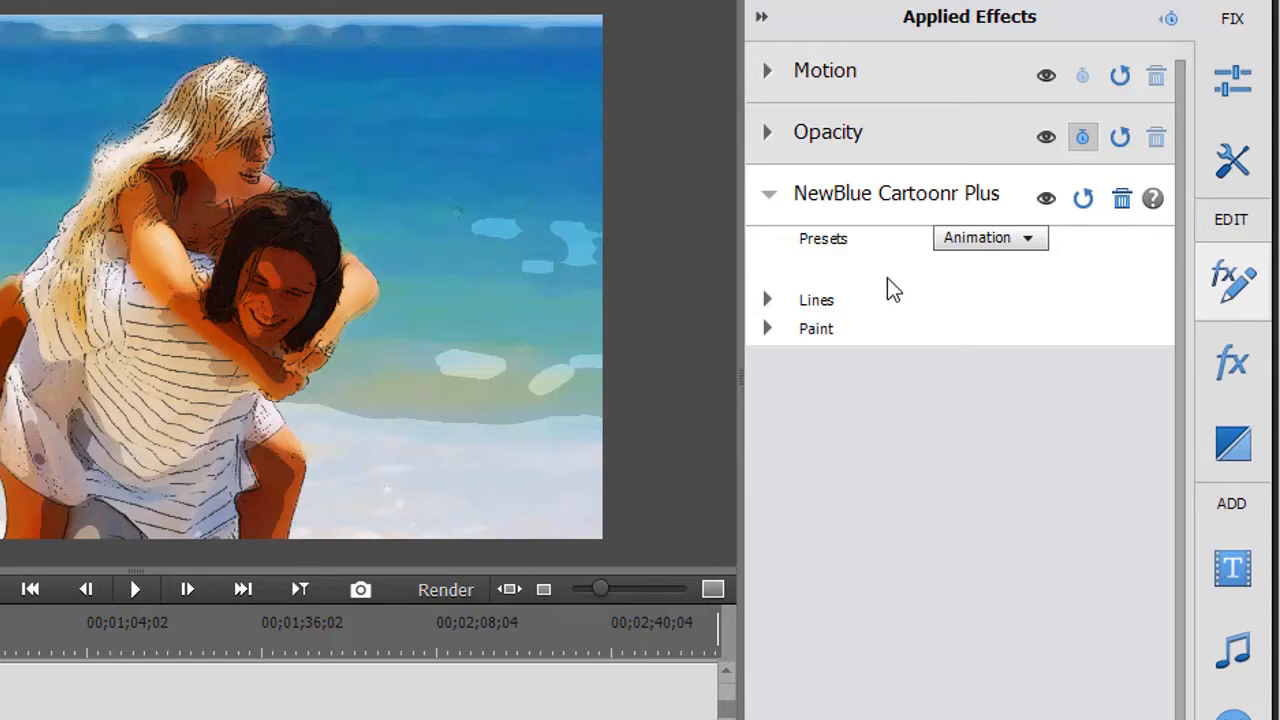
- Try the Dense Texture, Pencil Test, Rich Colors and Soft presets of the Cartoonr Plus effect
left_click(1028, 242)
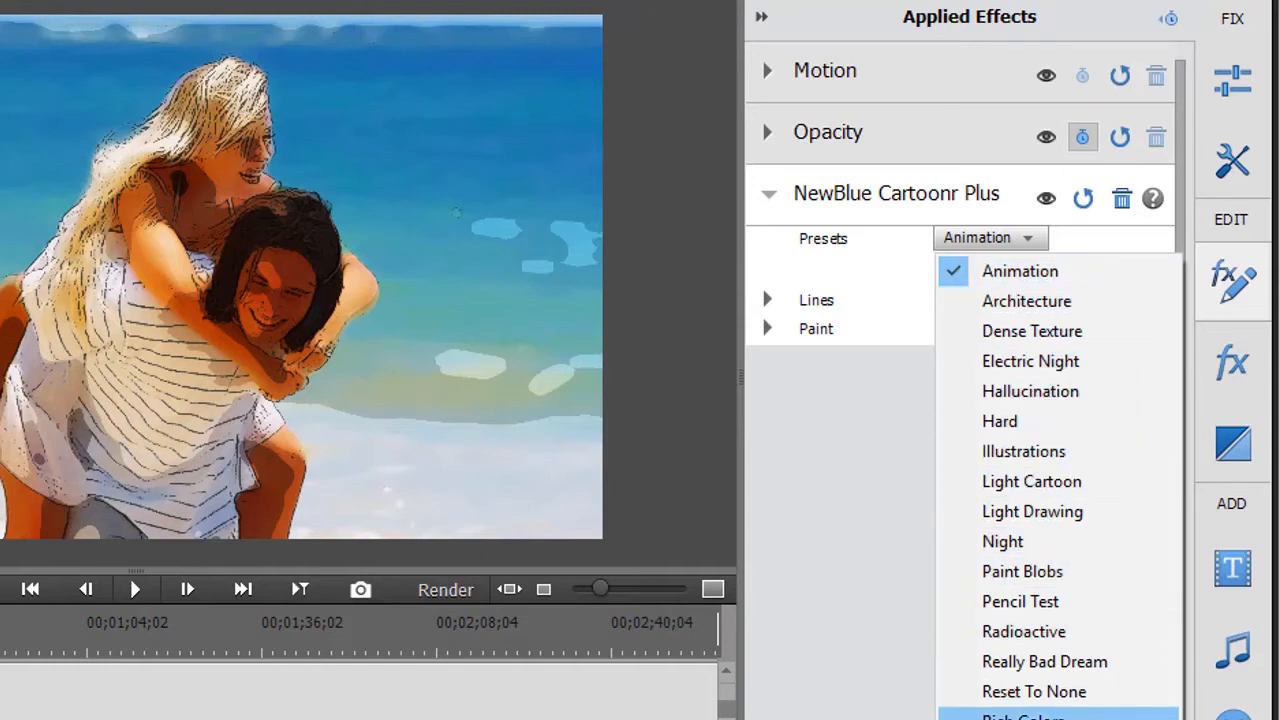
left_click(1033, 333)
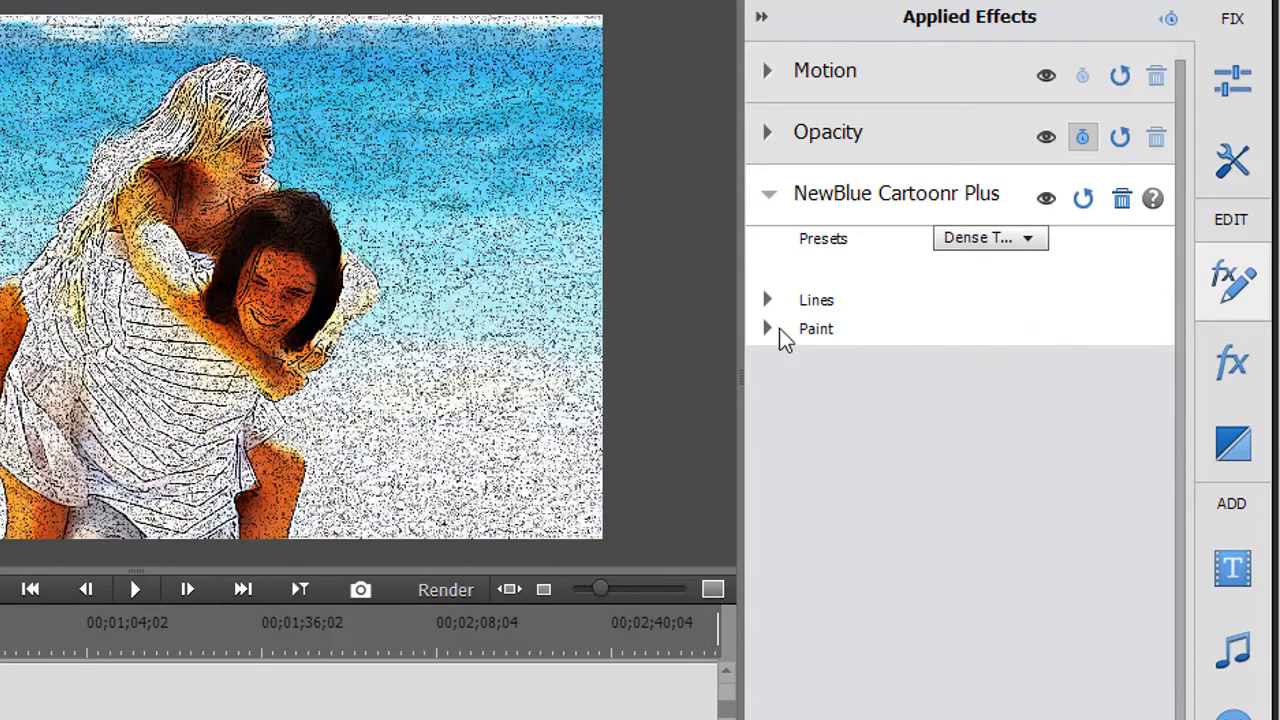
left_click(1033, 241)
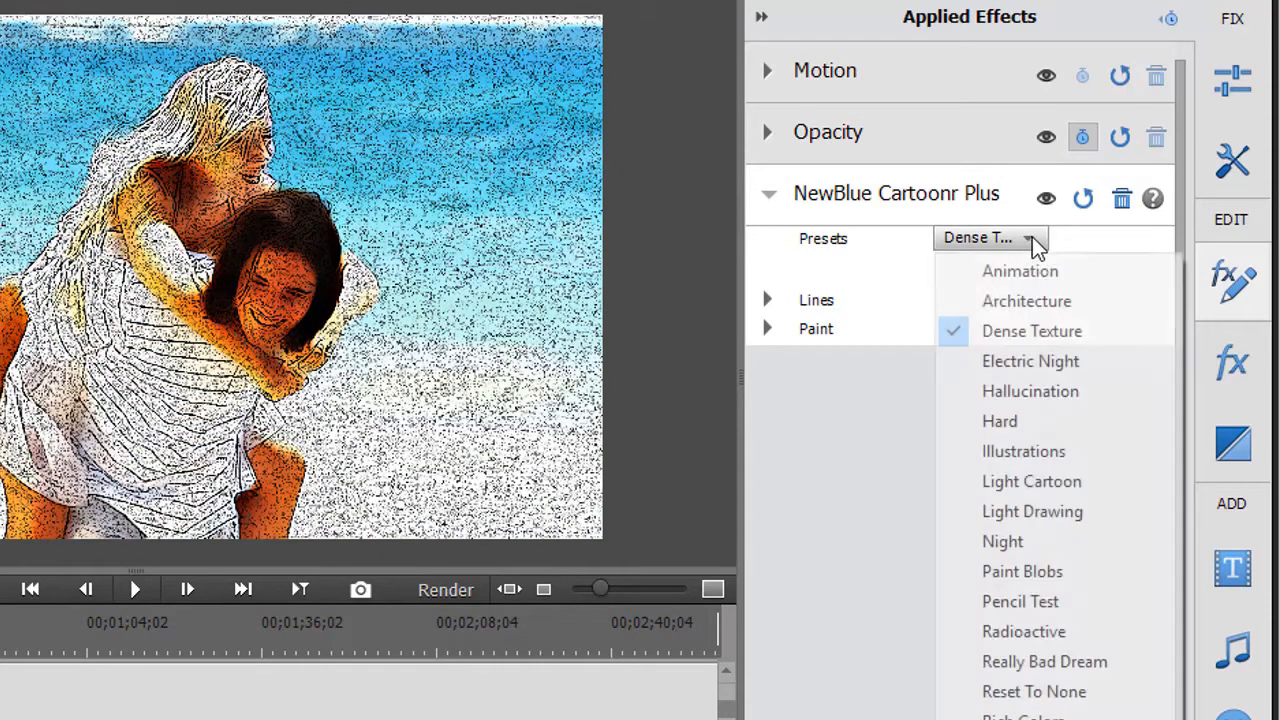
left_click(1047, 603)
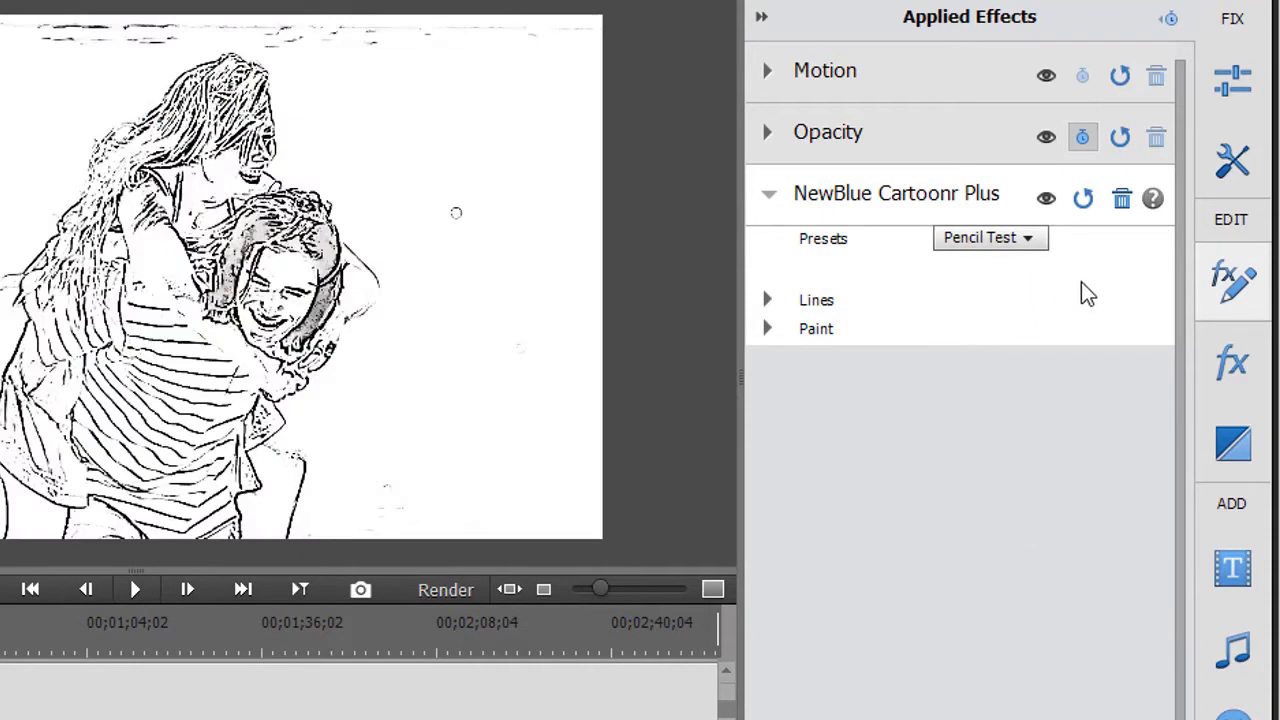
left_click(1029, 237)
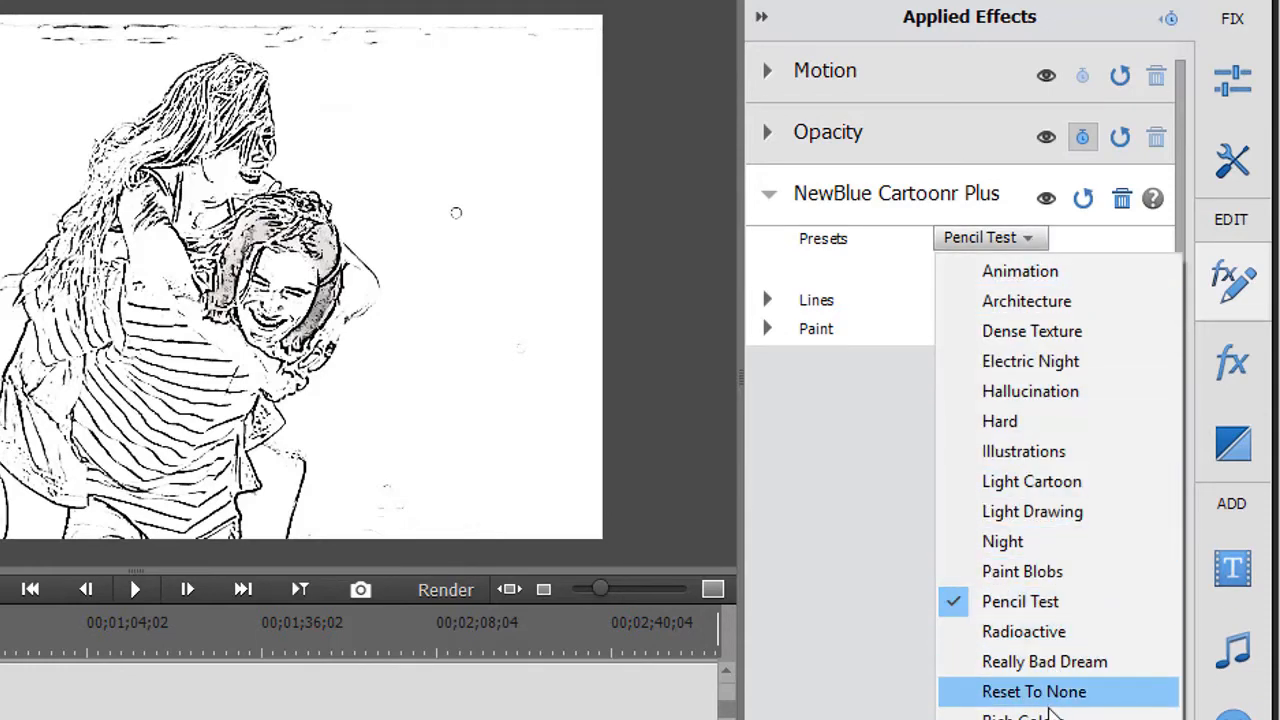
left_click(1030, 716)
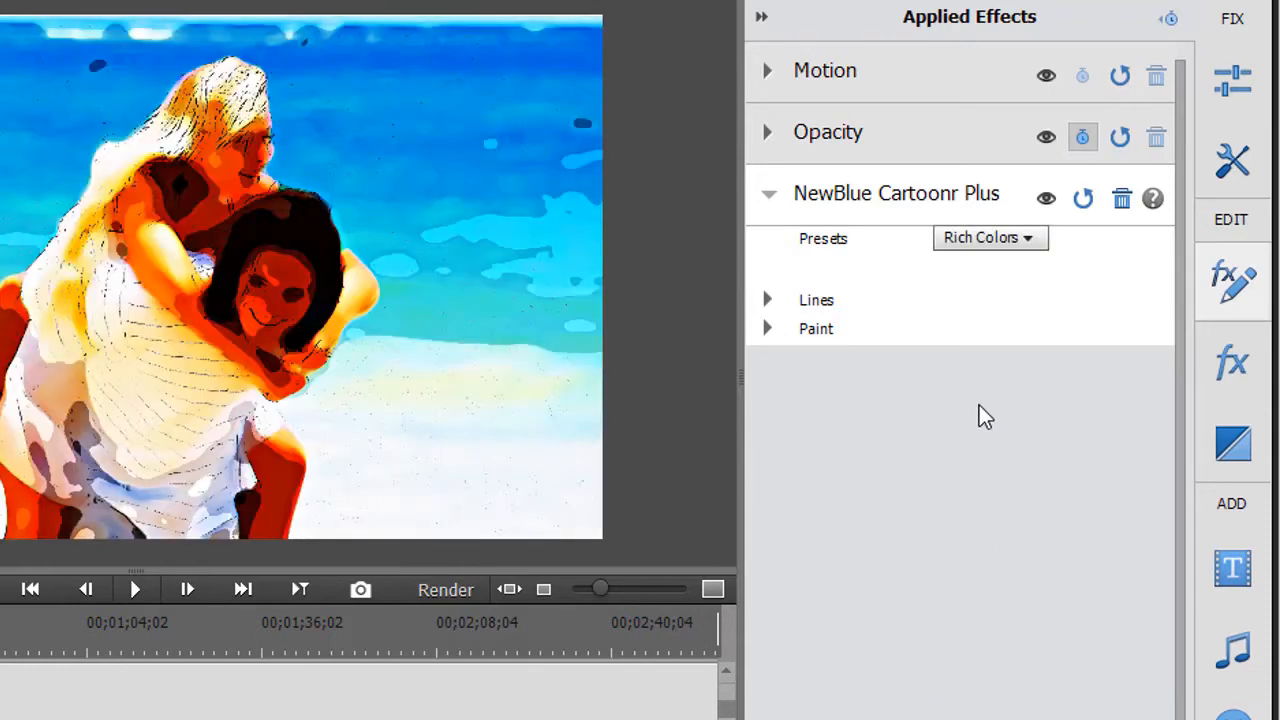
left_click(1030, 238)
left_click(1000, 719)
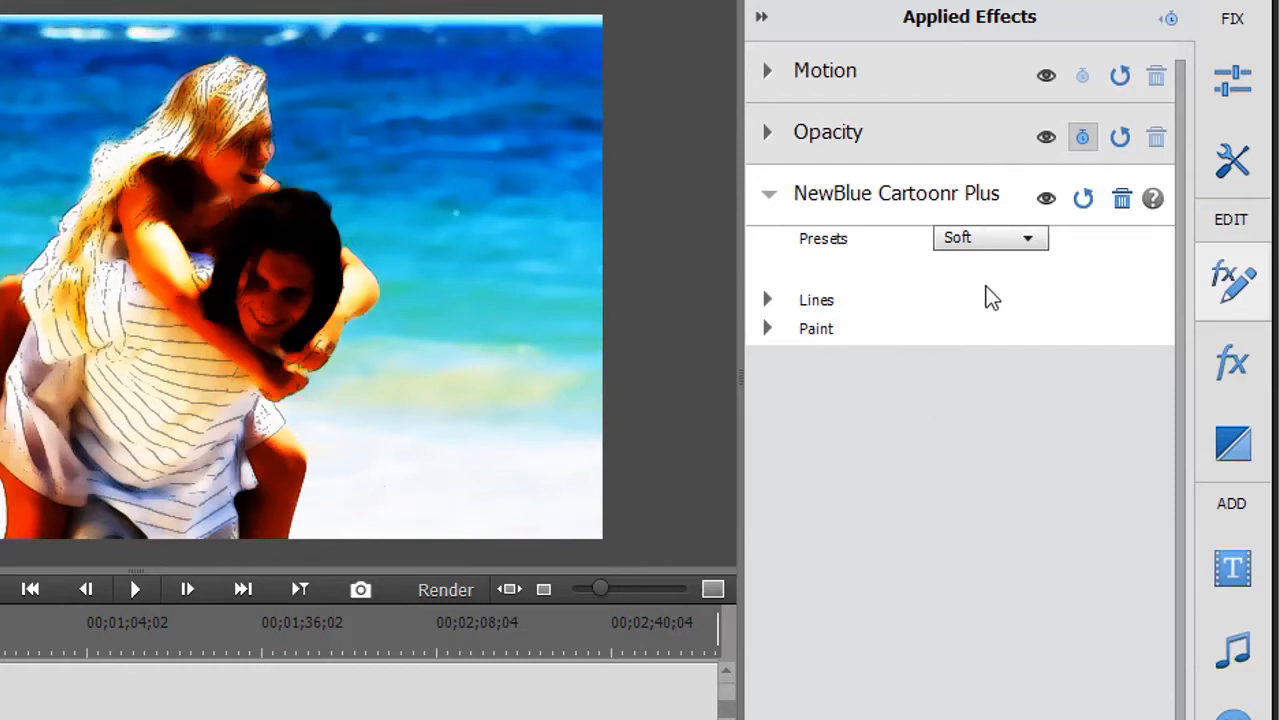
- Apply the Reset To None preset and expand the effect's Lines and Paint settings to review their sliders
left_click(1030, 240)
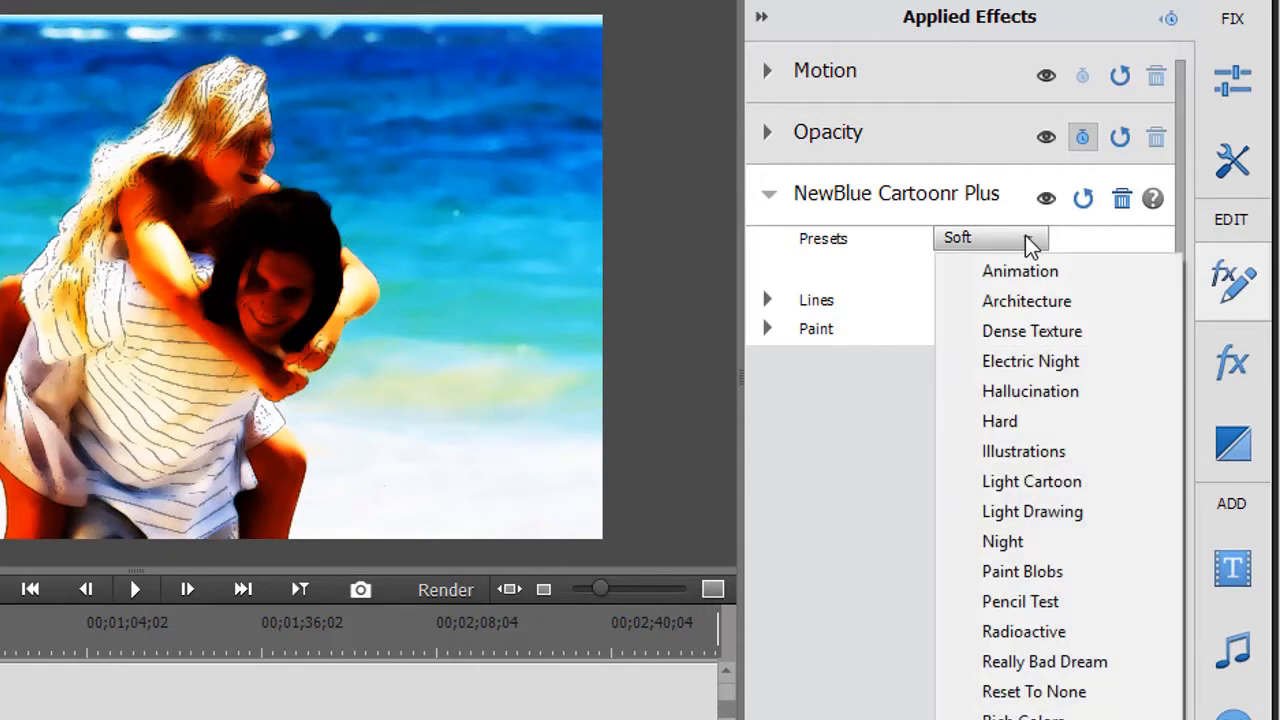
left_click(1031, 694)
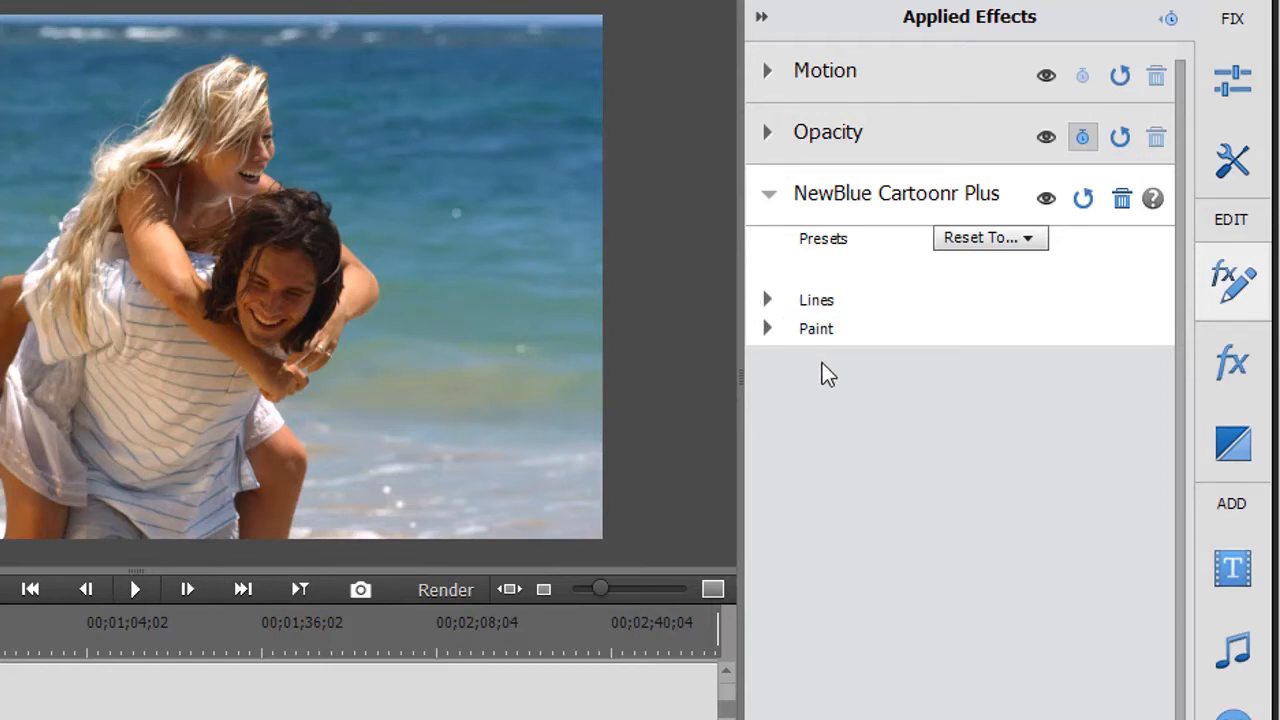
left_click(767, 302)
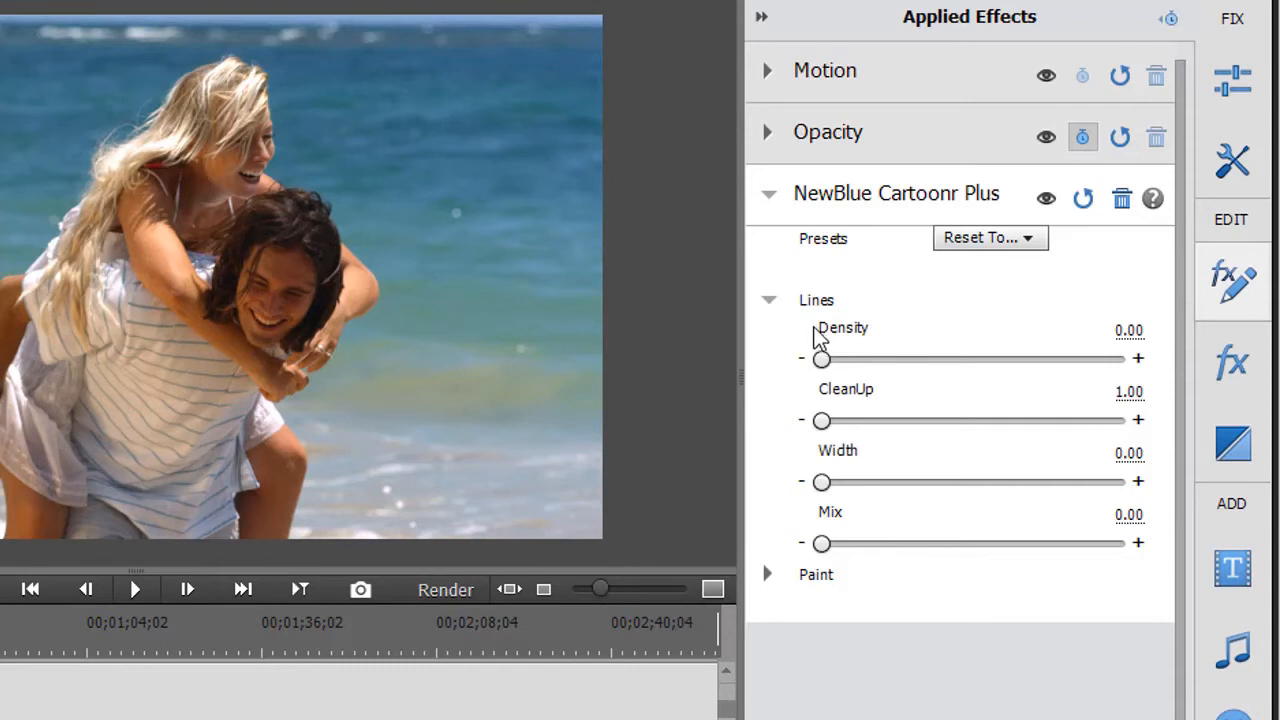
left_click(767, 577)
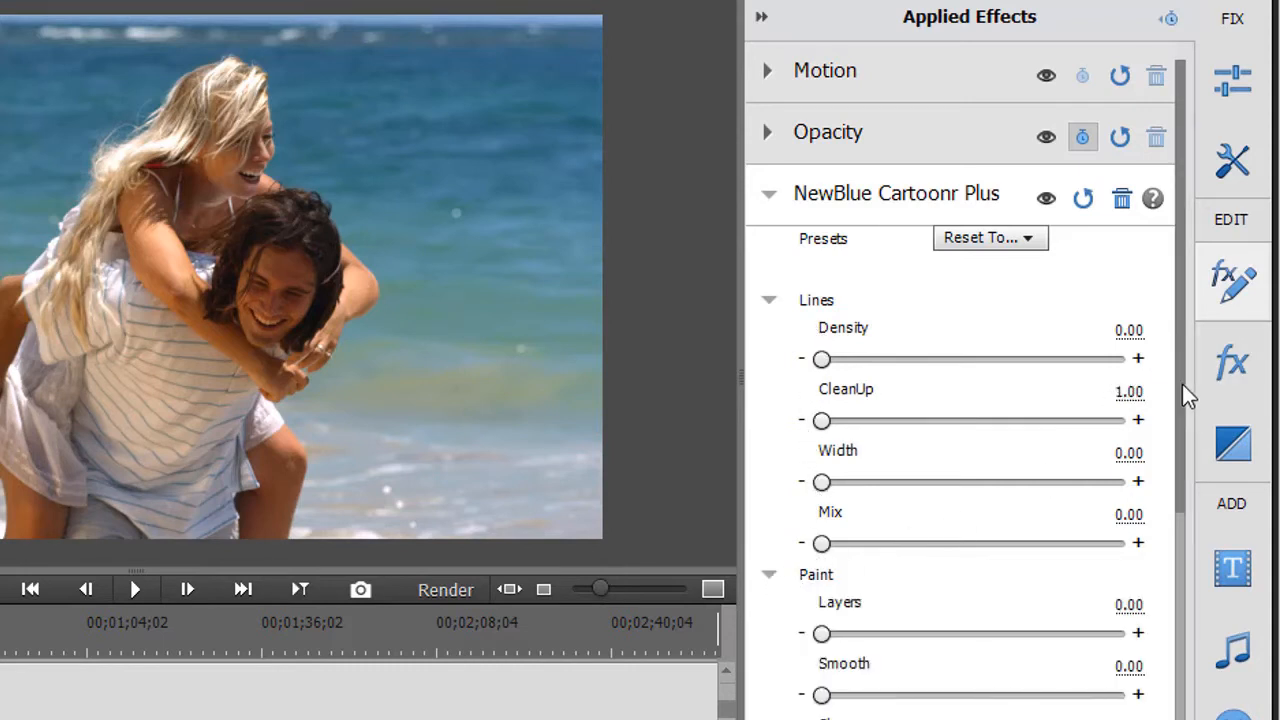
left_click_drag(1176, 385, 1120, 683)
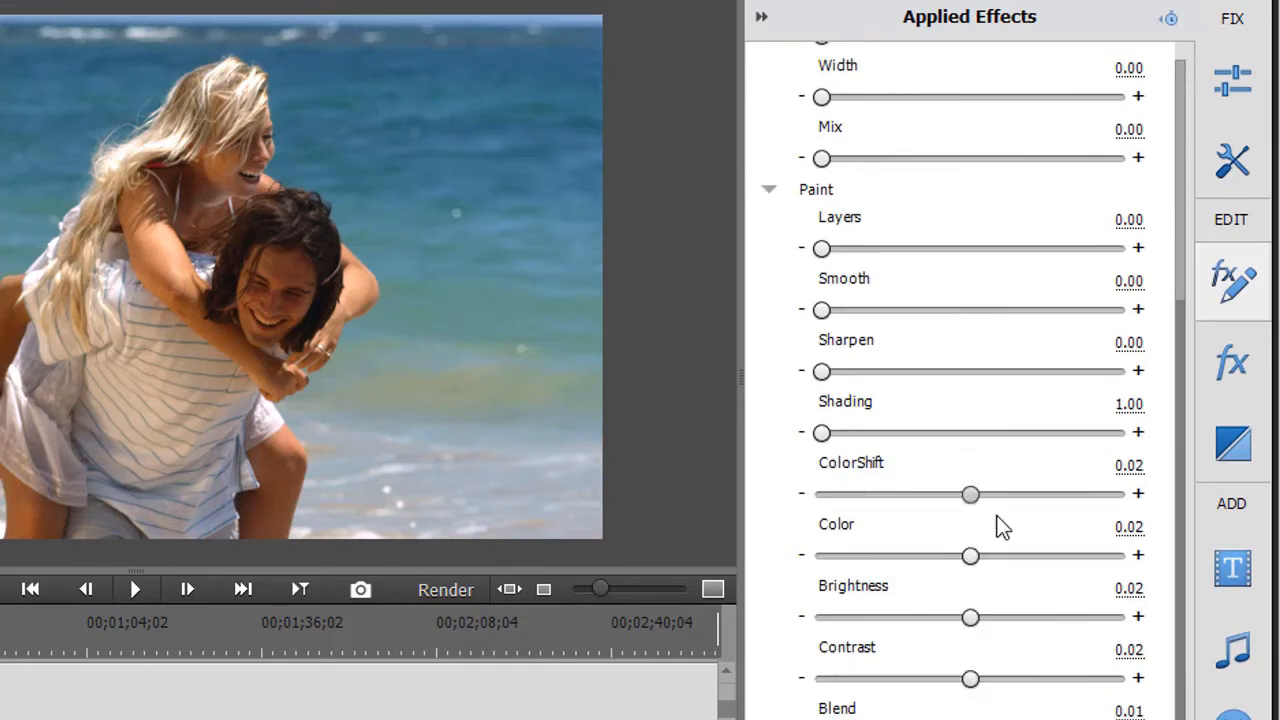
left_click_drag(1182, 338, 1140, 16)
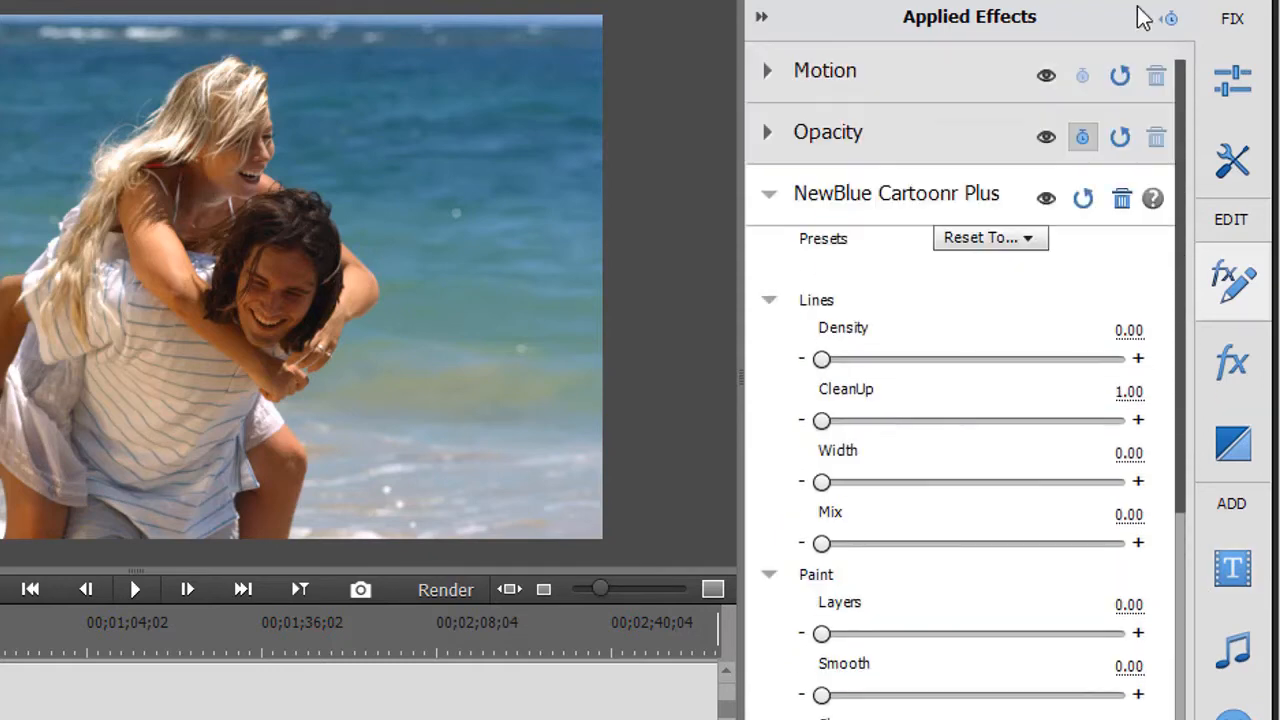
- Compare the Animation and Electric Night presets' slider settings and return the effect to the Animation preset
left_click(1022, 237)
left_click(1017, 271)
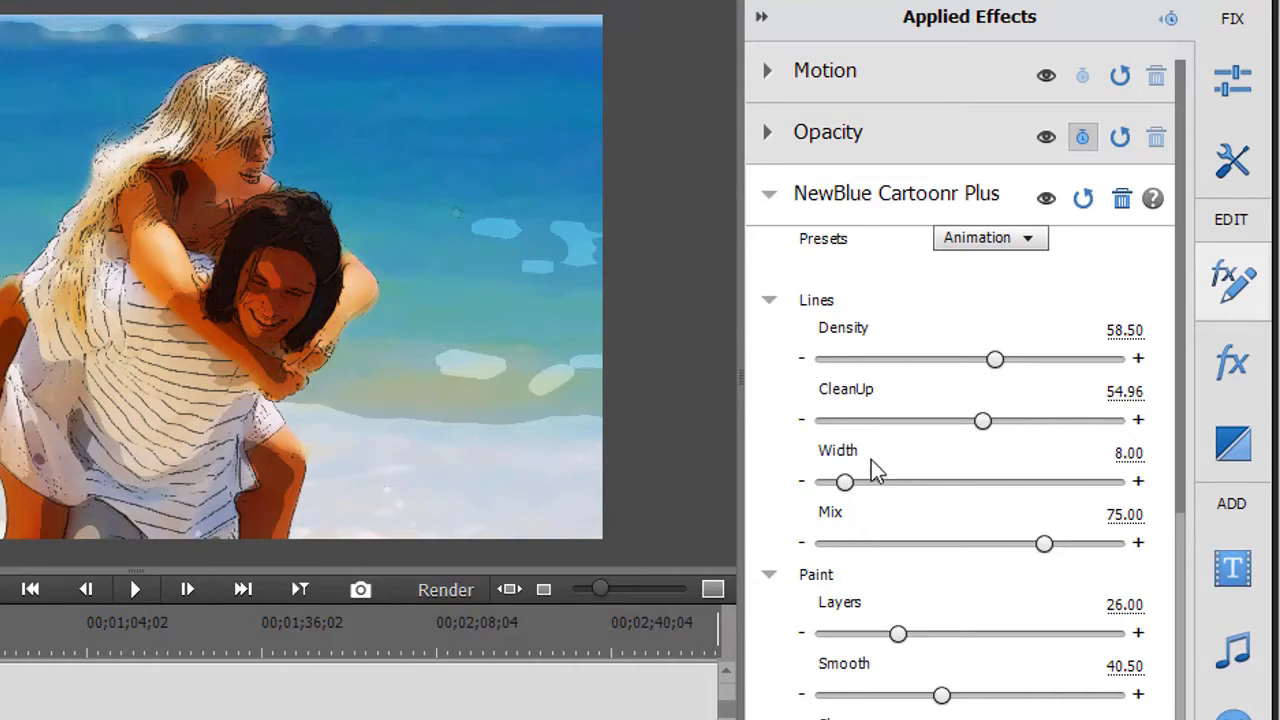
left_click(1021, 249)
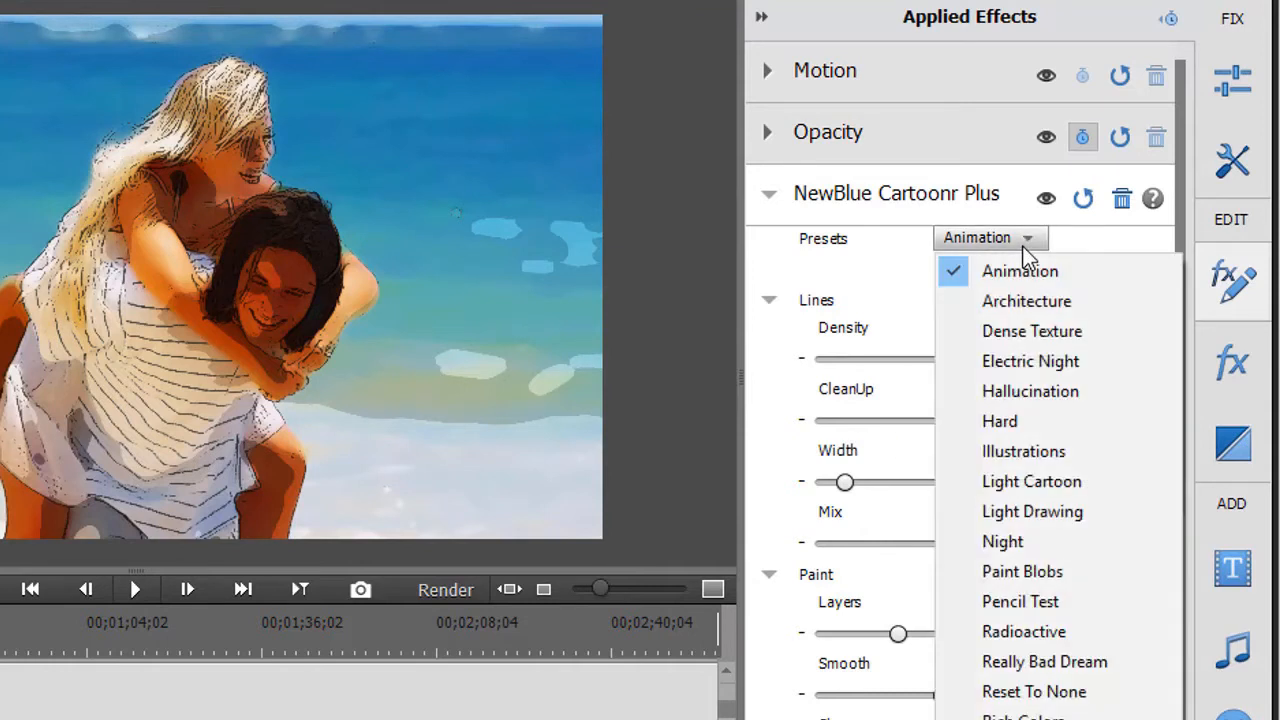
left_click(1036, 361)
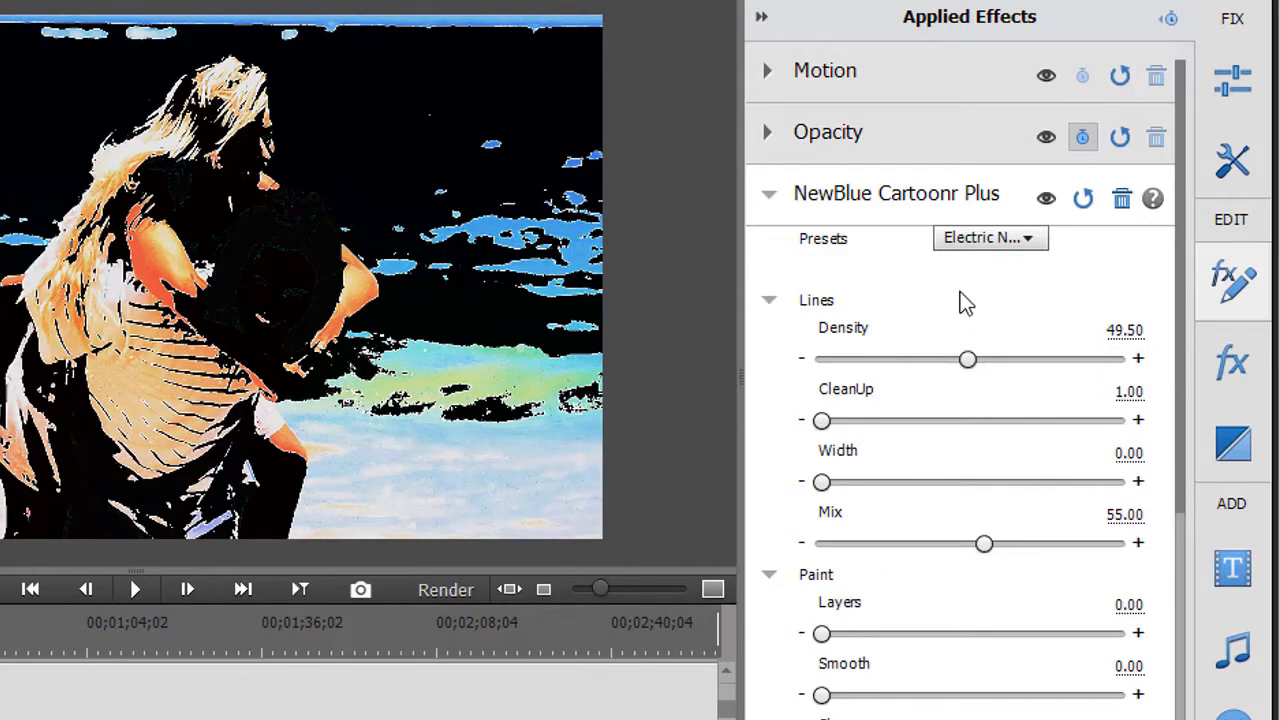
left_click(1036, 250)
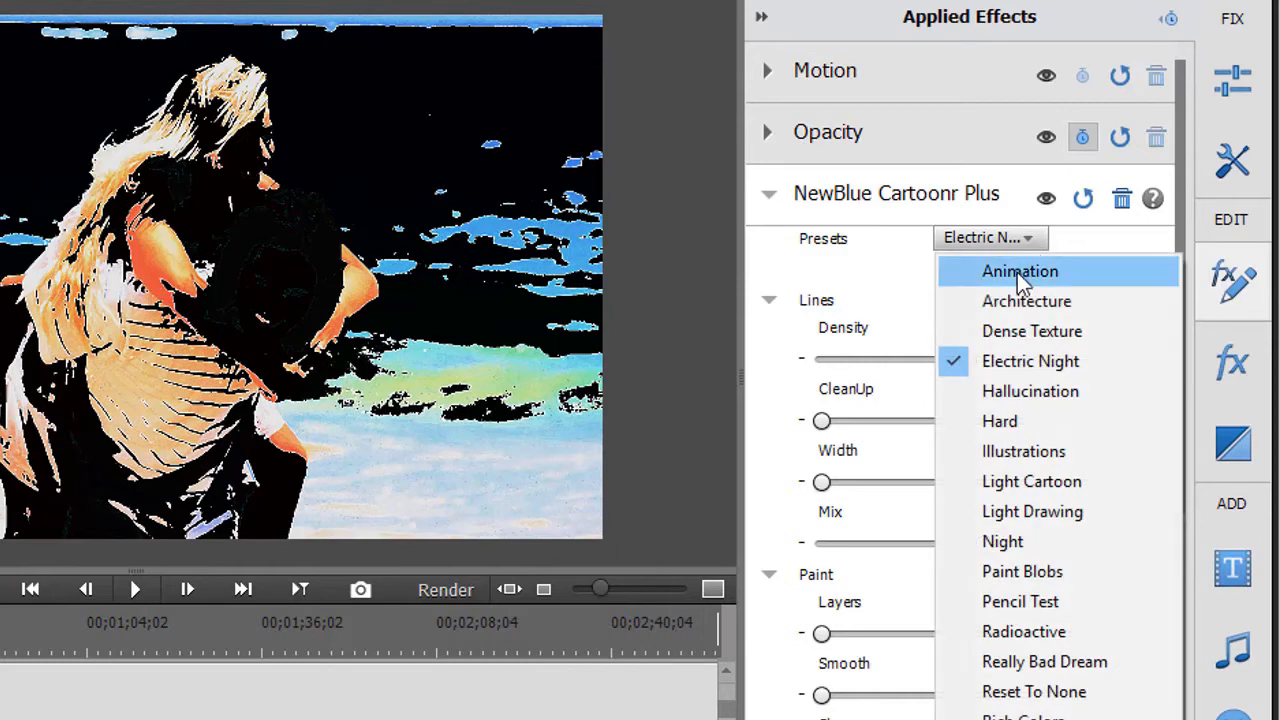
left_click(1016, 272)
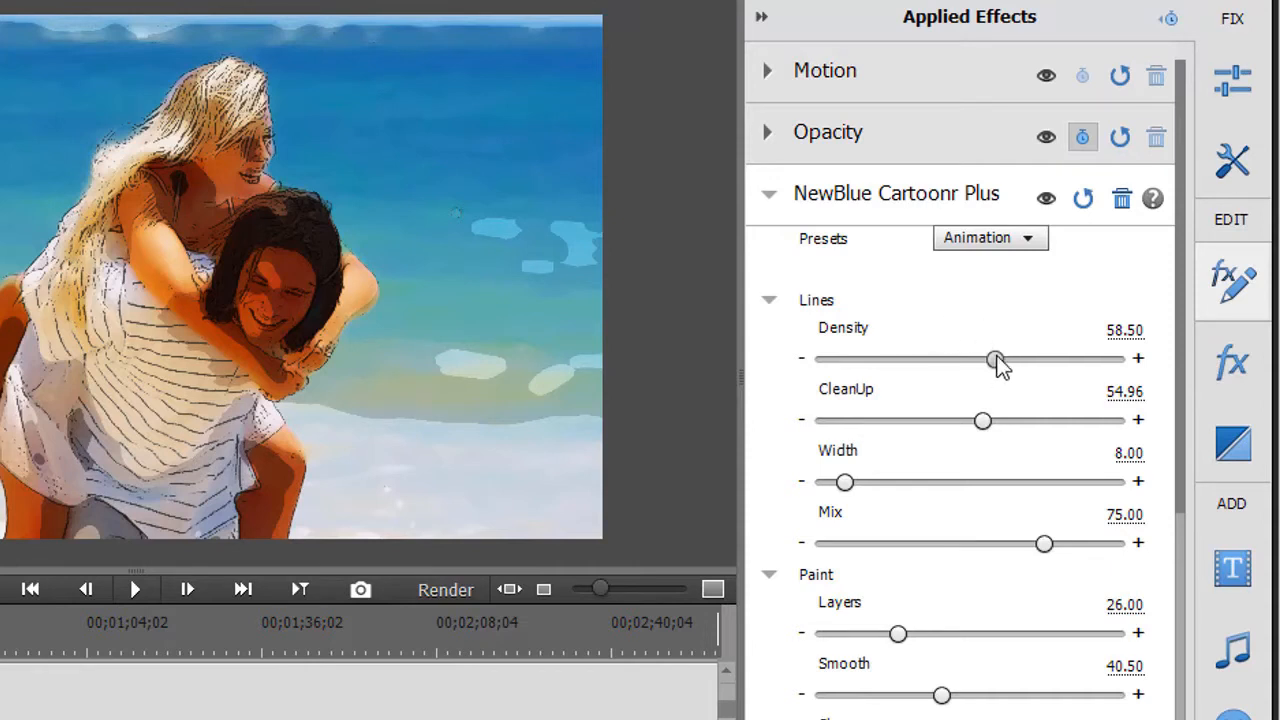
- Try line Density values of about 14, 82 and 92, and reset the Cartoonr Plus effect to its defaults
left_click_drag(997, 369, 864, 366)
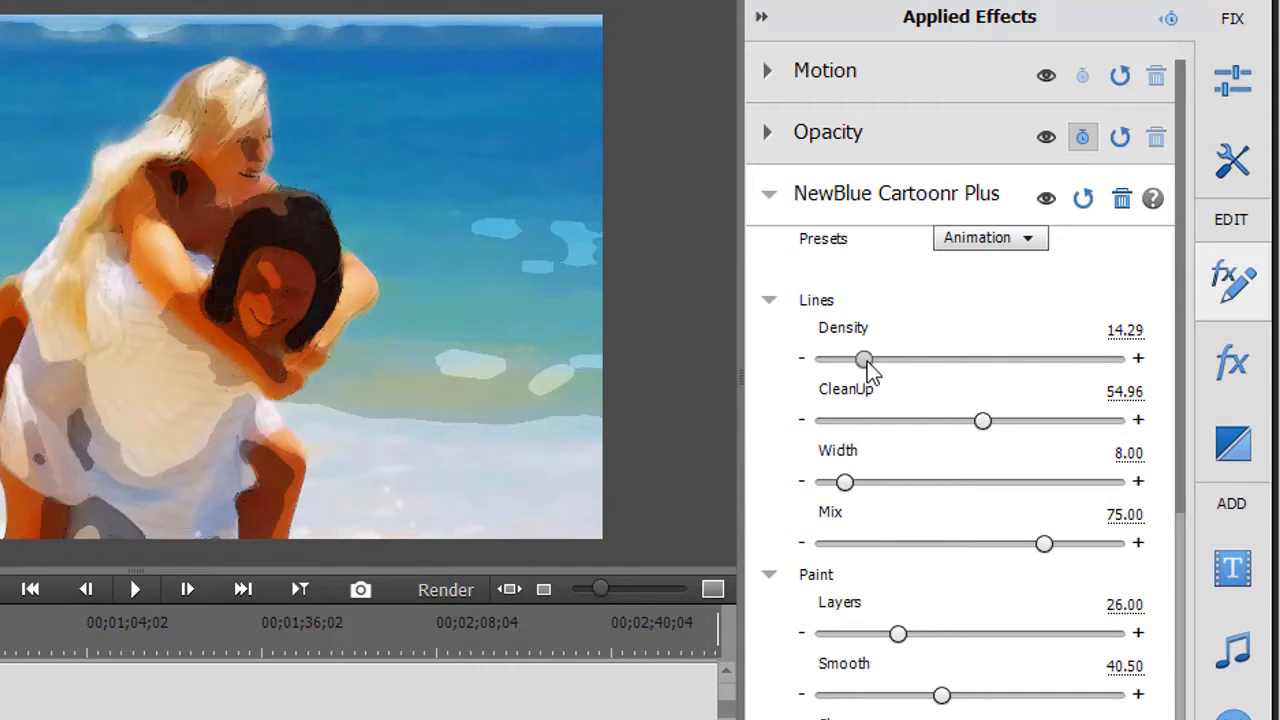
left_click_drag(861, 359, 1065, 376)
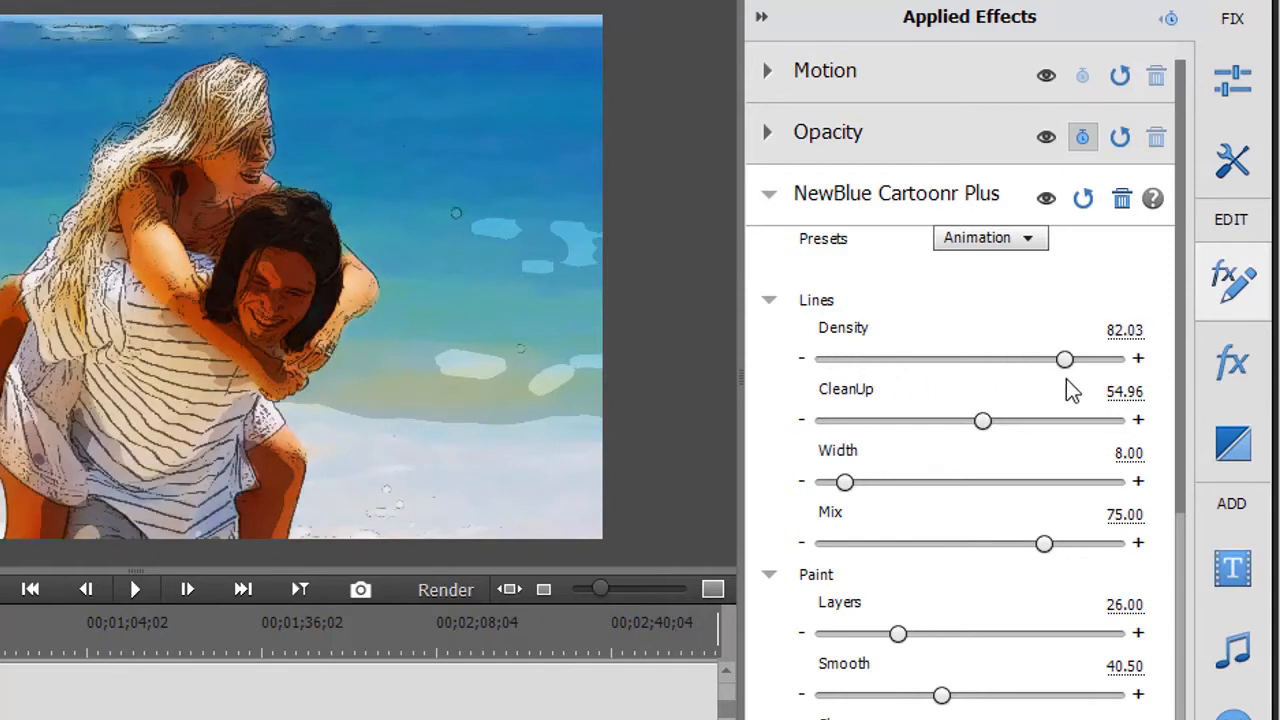
left_click_drag(1065, 361, 1096, 362)
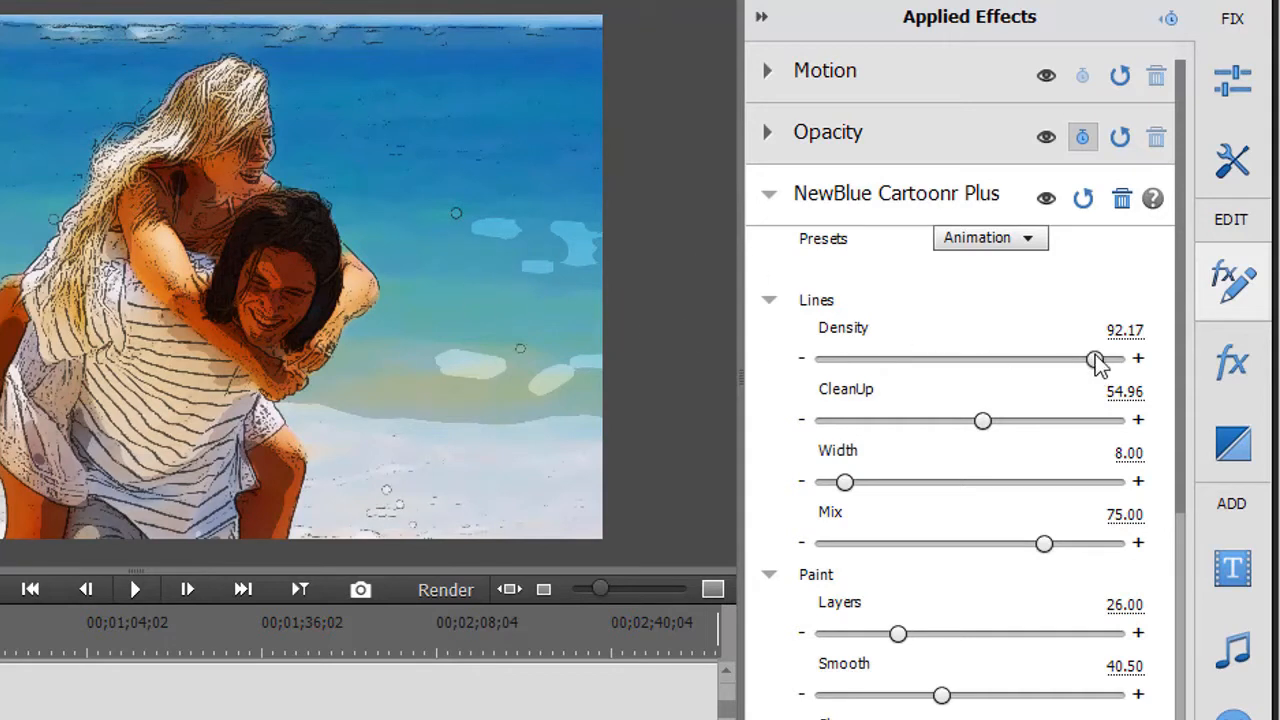
left_click(1084, 199)
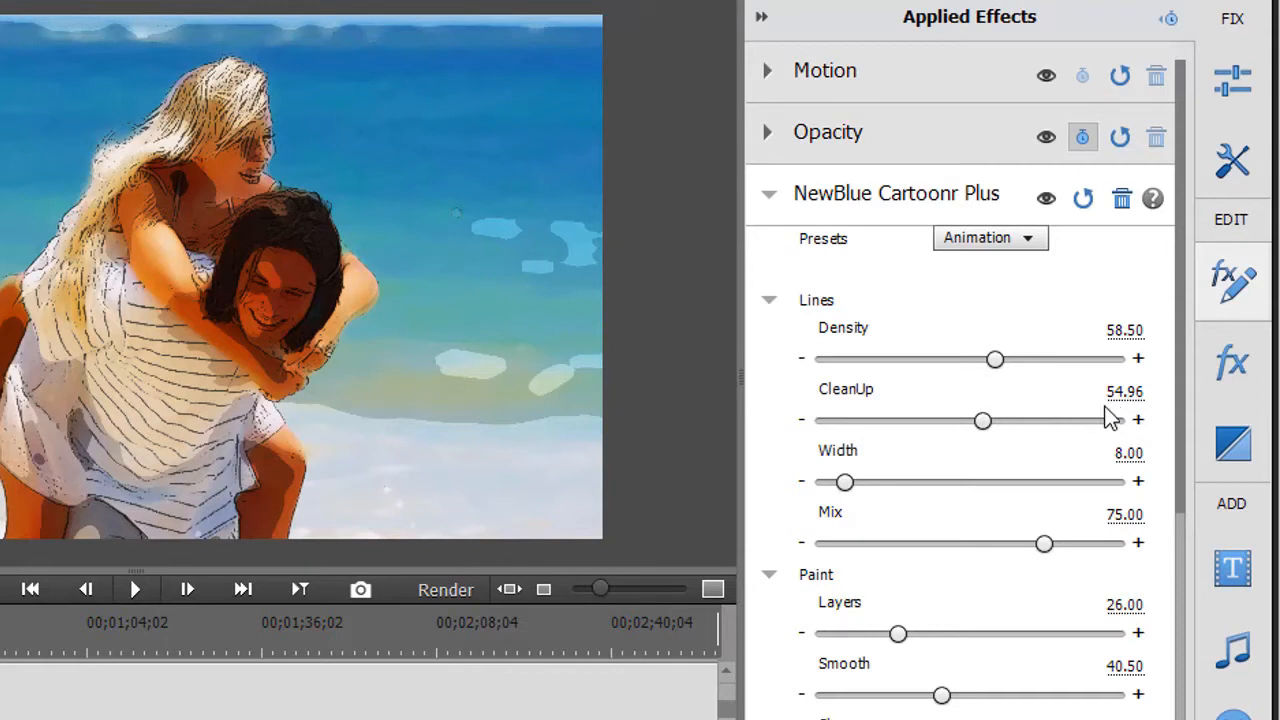
- Try high and low CleanUp values for the cartoon lines, from about 90 down to 11, and settle on 15.60
left_click_drag(982, 423, 1064, 432)
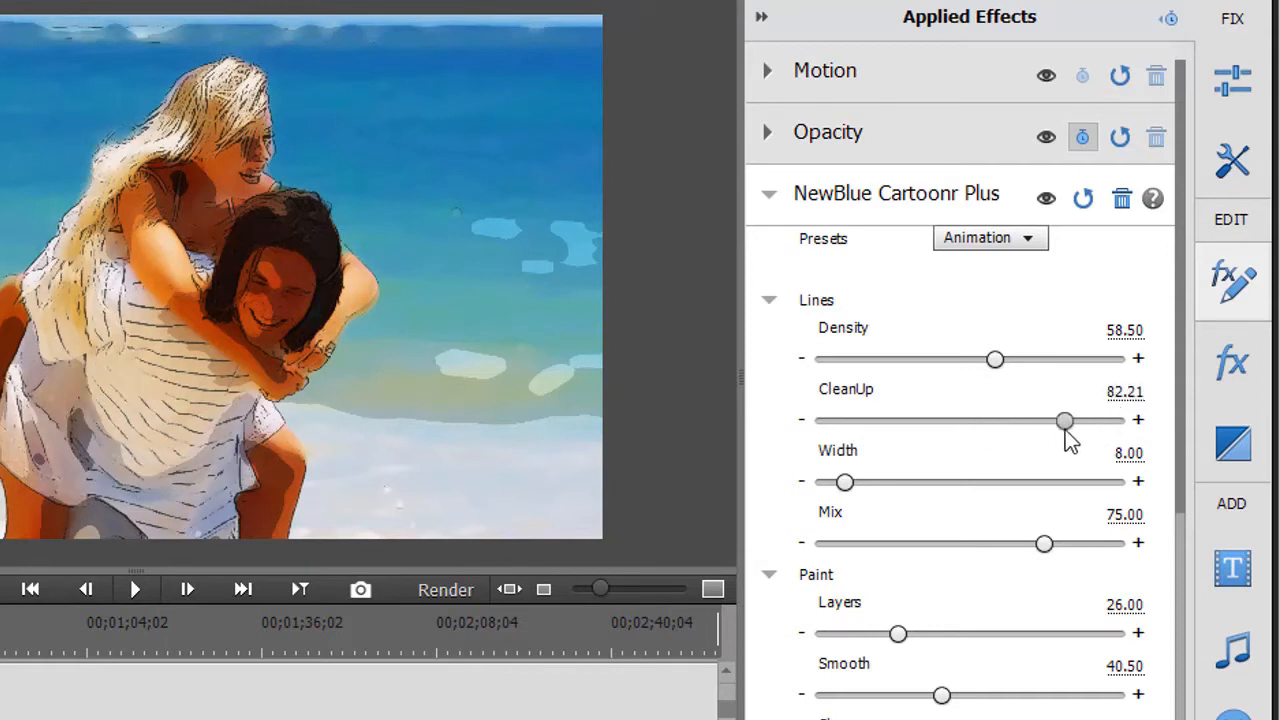
left_click_drag(1065, 417, 1086, 421)
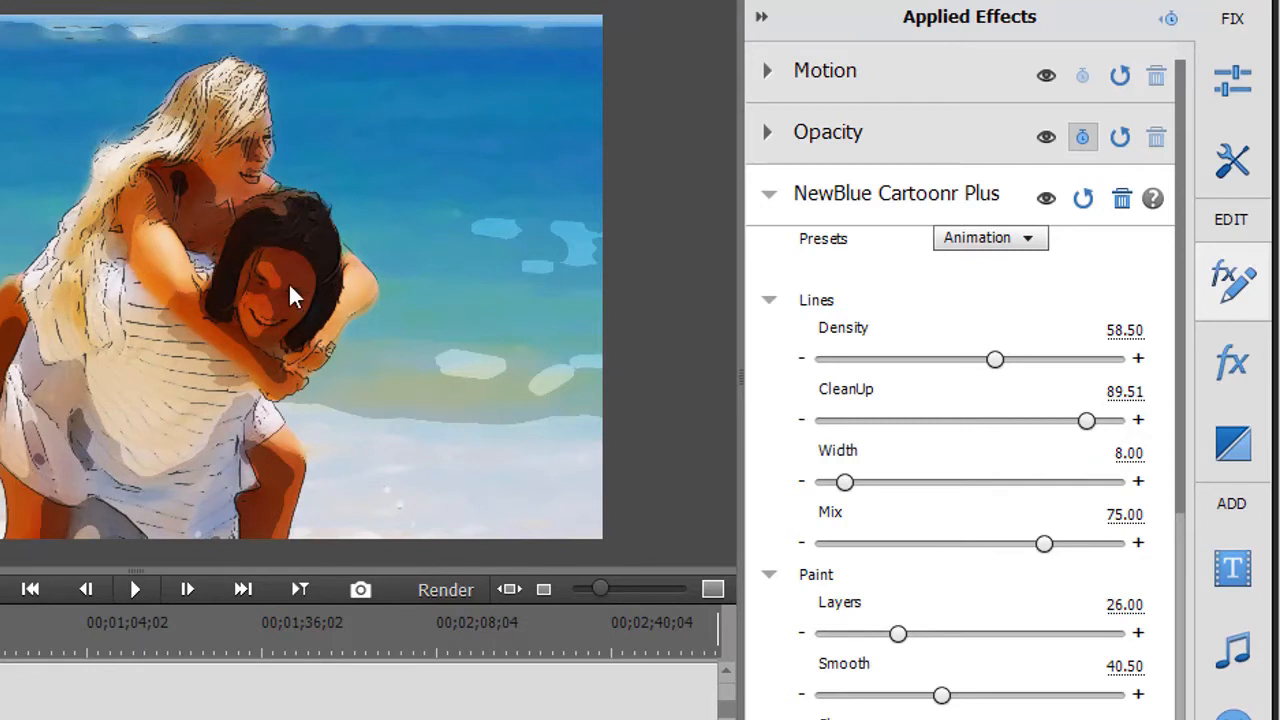
left_click_drag(1086, 421, 882, 423)
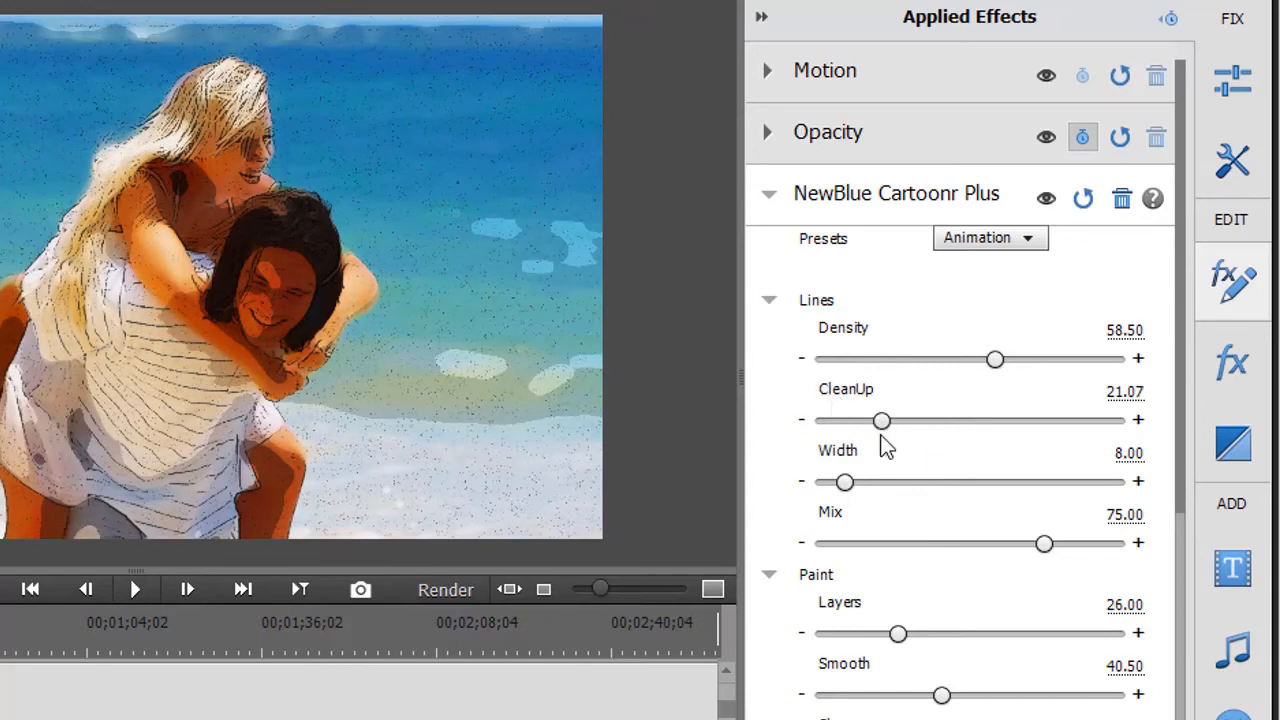
left_click_drag(882, 421, 850, 421)
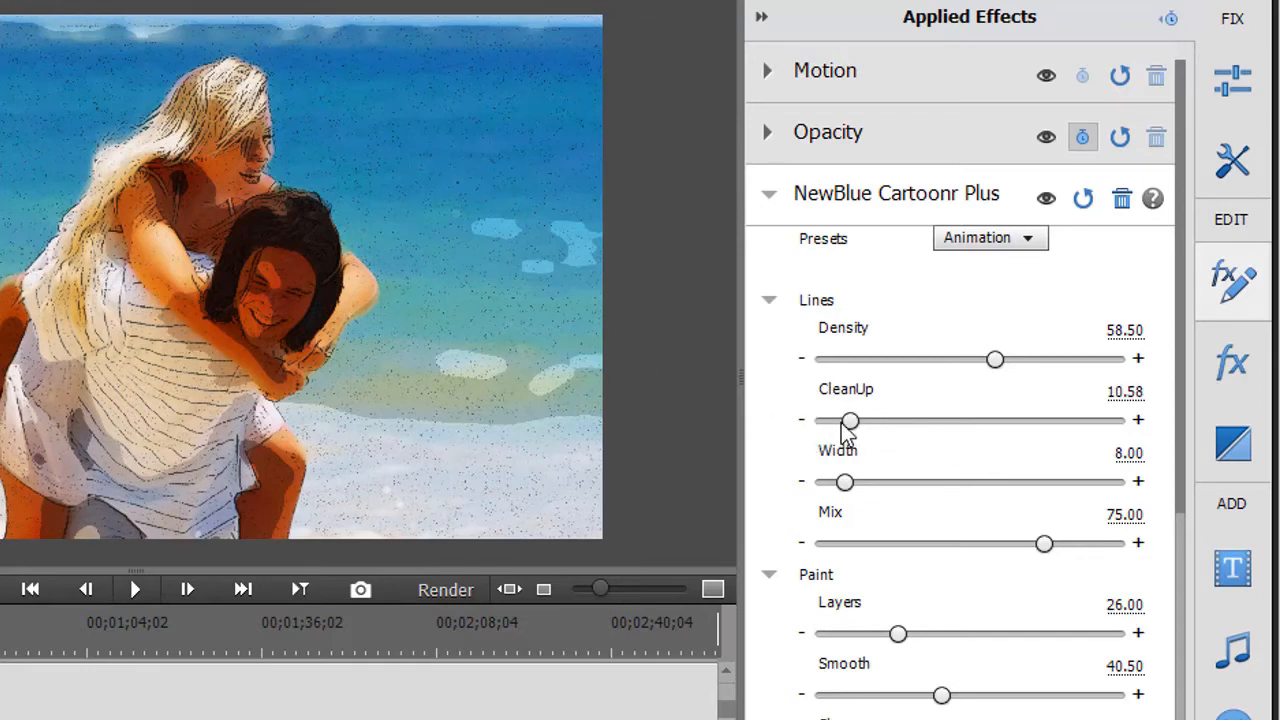
left_click_drag(852, 422, 868, 424)
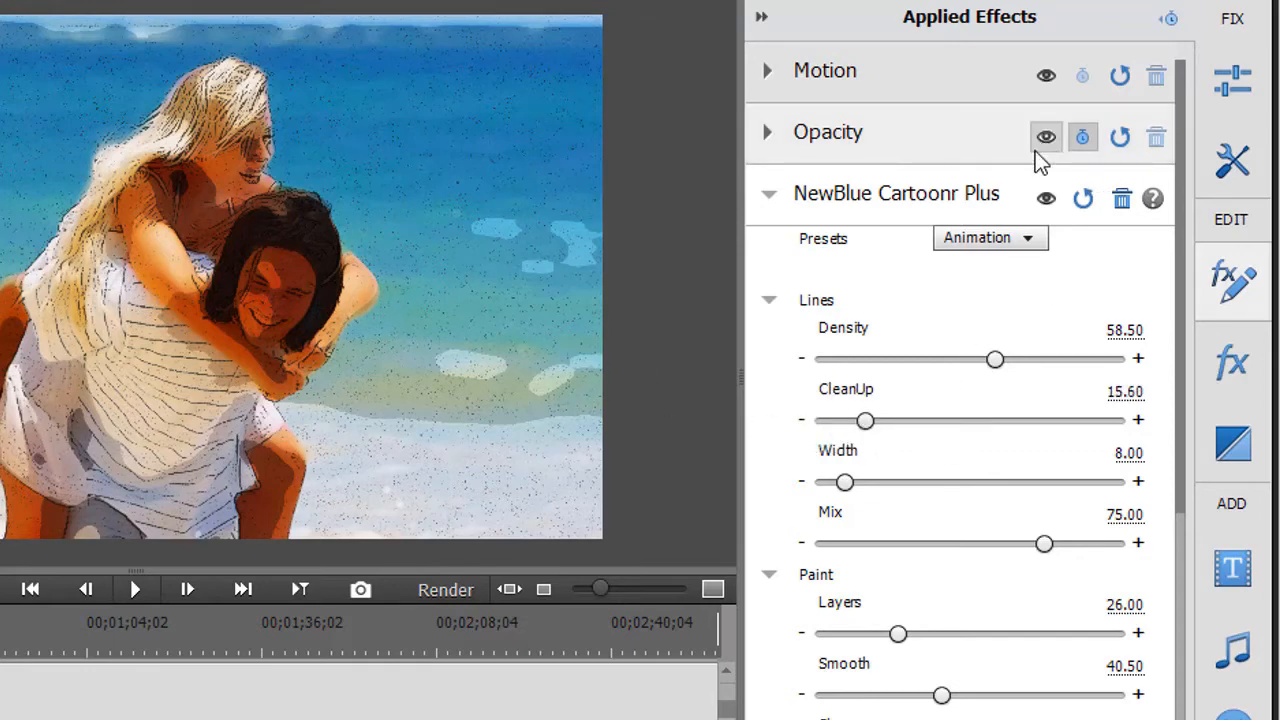
- Reset the Cartoonr Plus effect, try a line Width of 38.71, and reset the effect again
left_click(1086, 207)
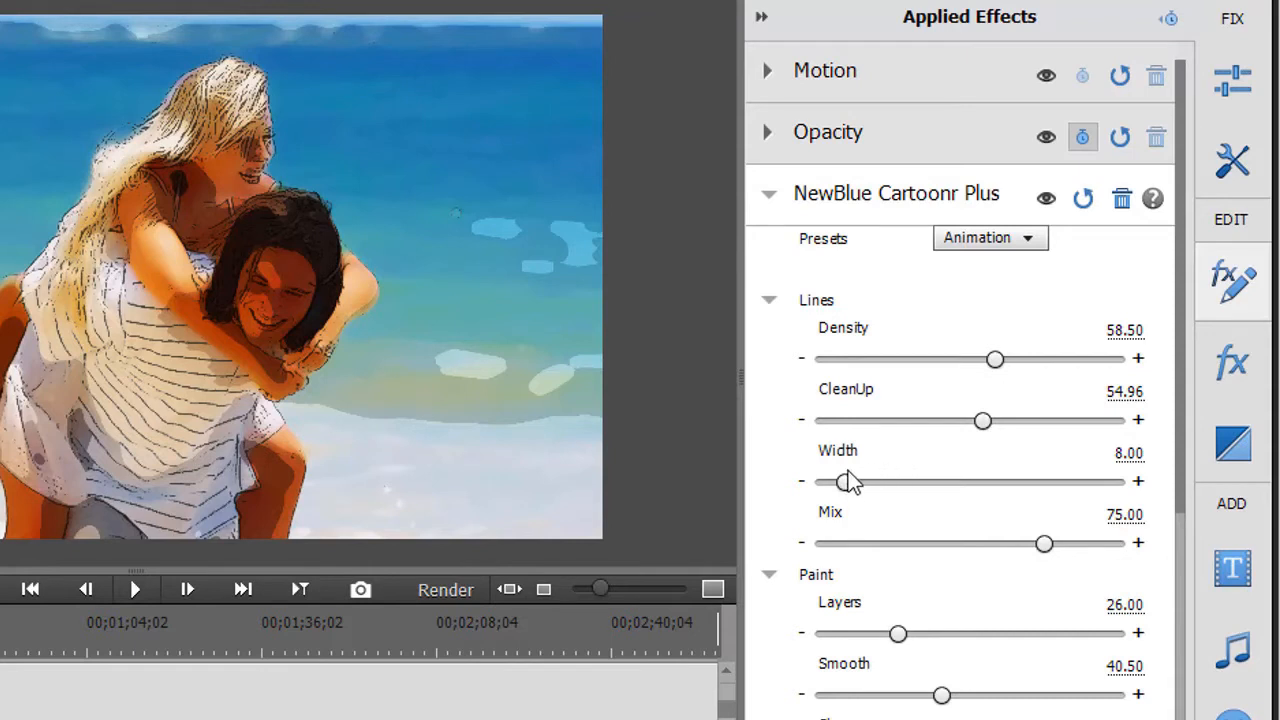
left_click_drag(846, 483, 936, 486)
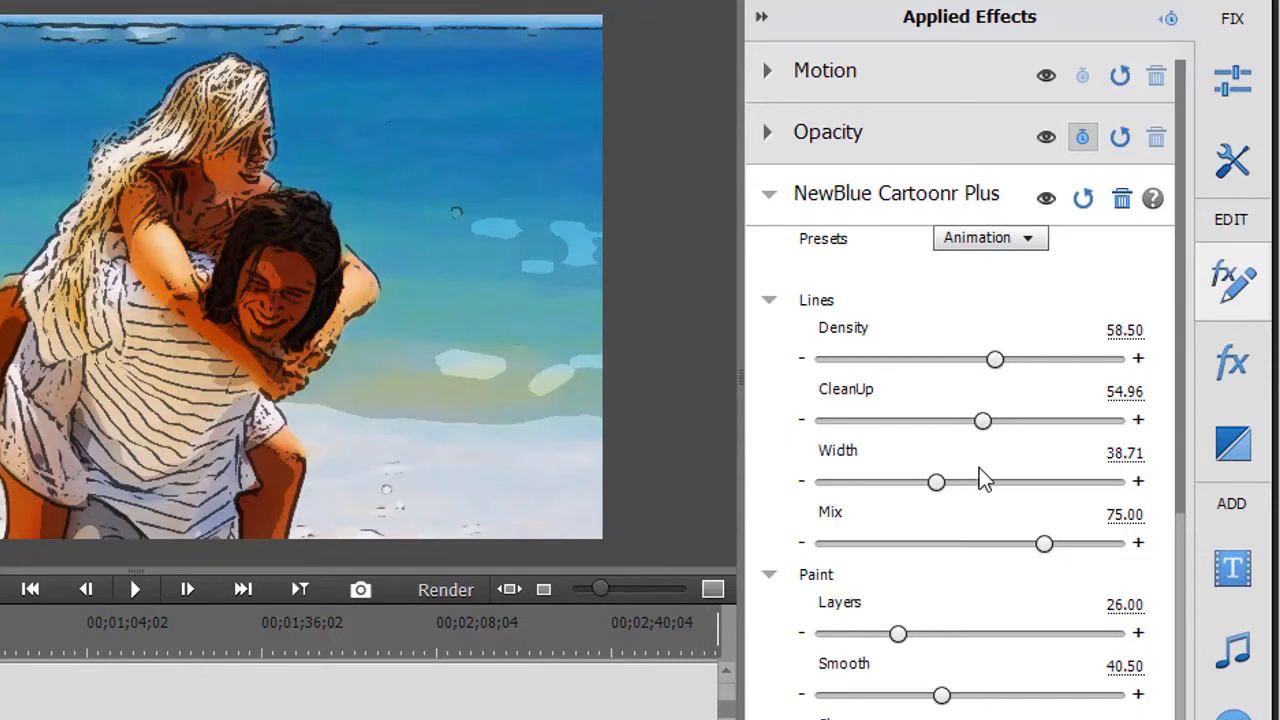
left_click(1083, 198)
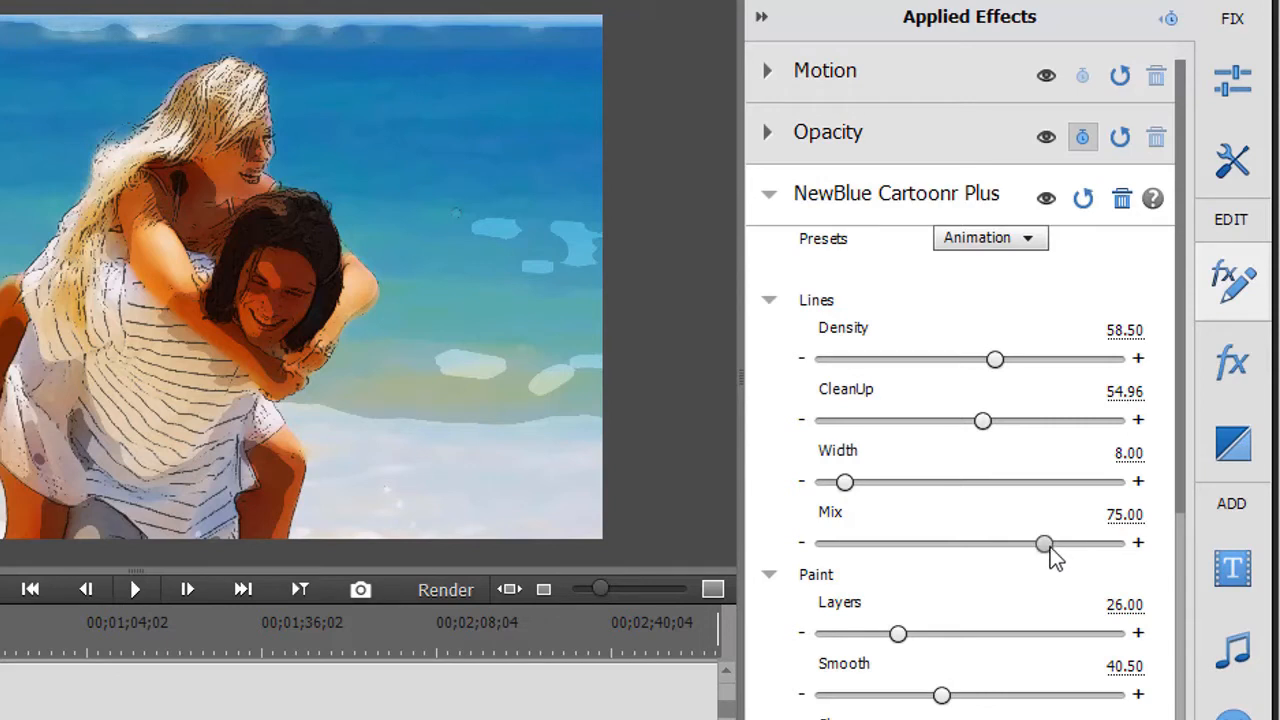
- Try line Mix values of 95.85, 100, 2.30 and 22.12, and reset the effect to its defaults
left_click_drag(1046, 545, 1106, 550)
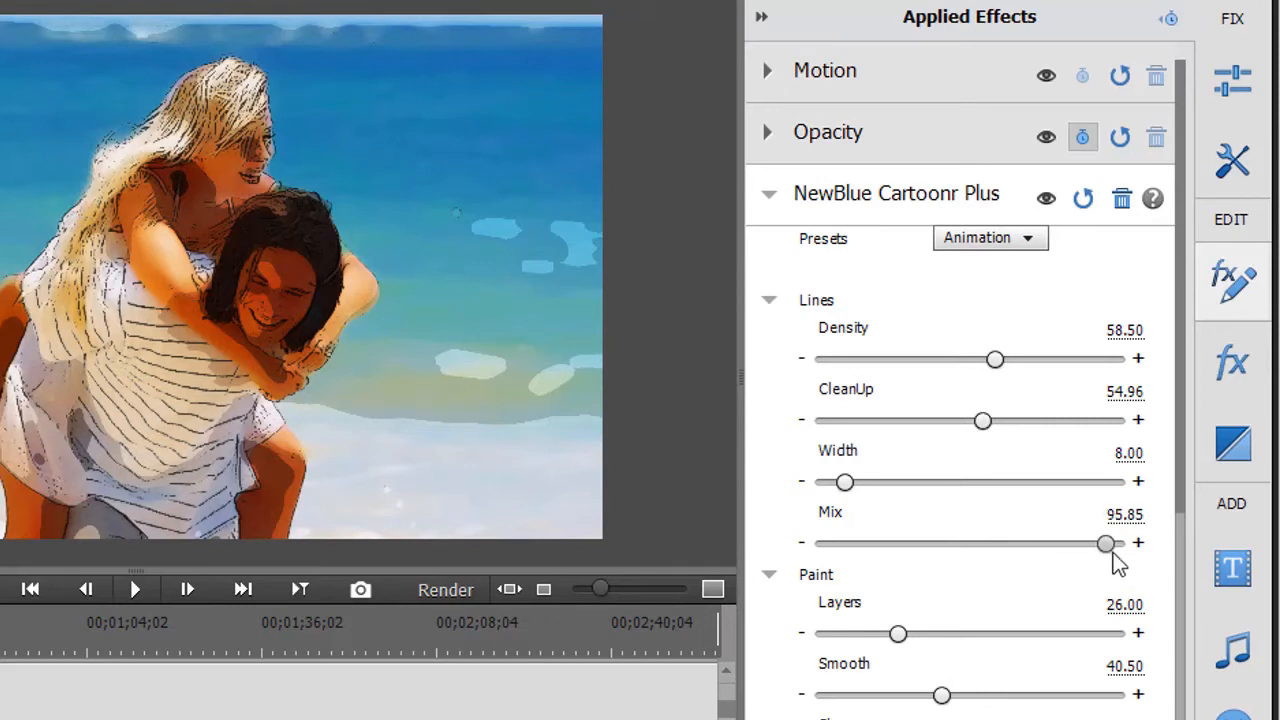
left_click_drag(1107, 550, 1123, 551)
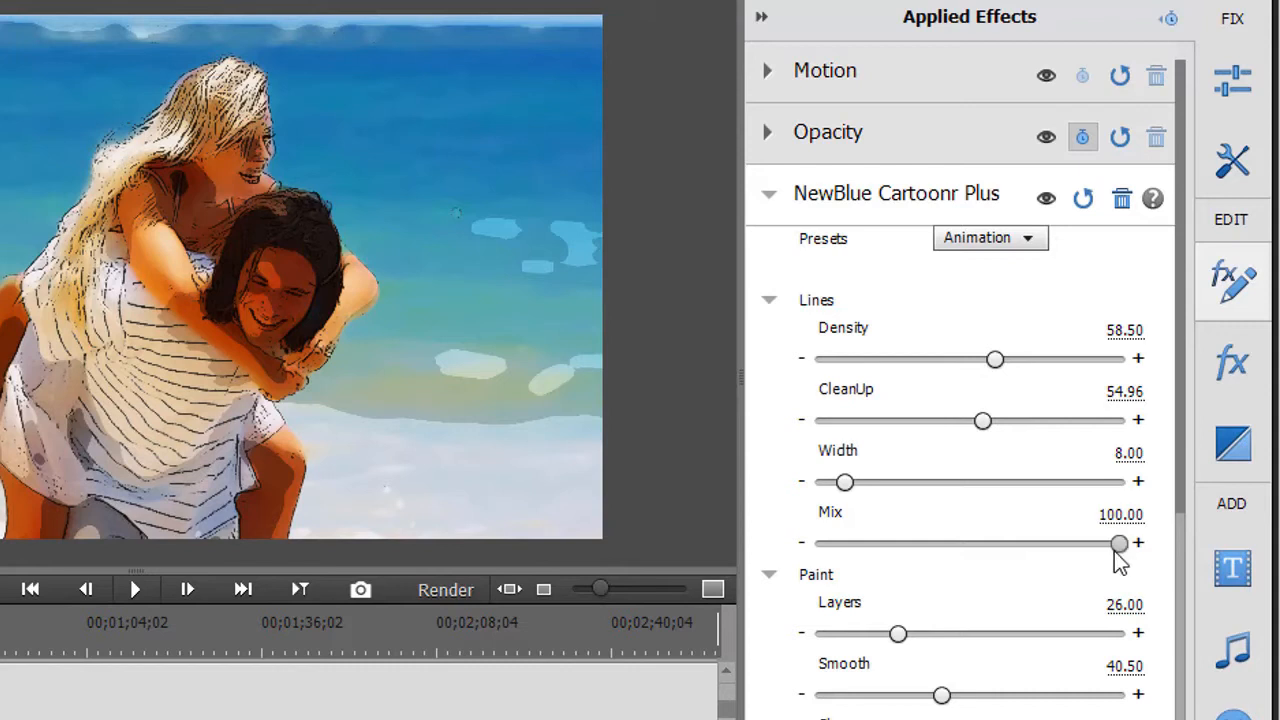
left_click_drag(1119, 550, 829, 551)
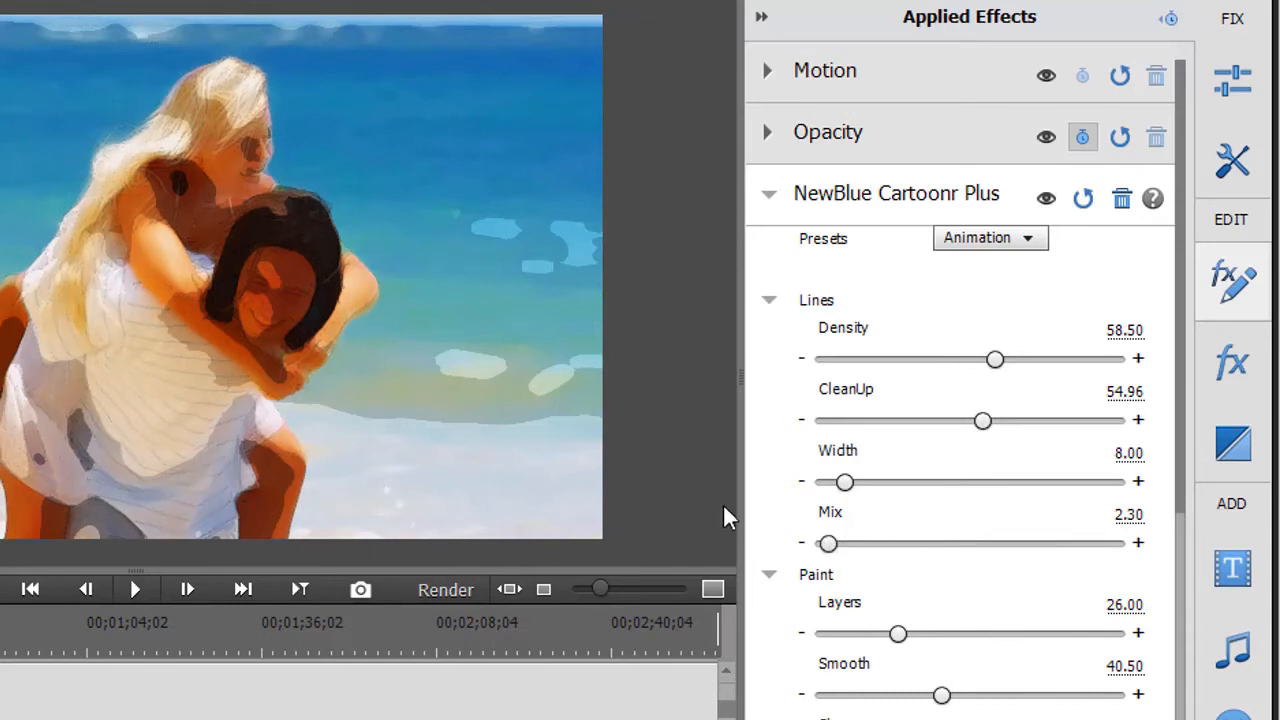
left_click_drag(828, 543, 887, 543)
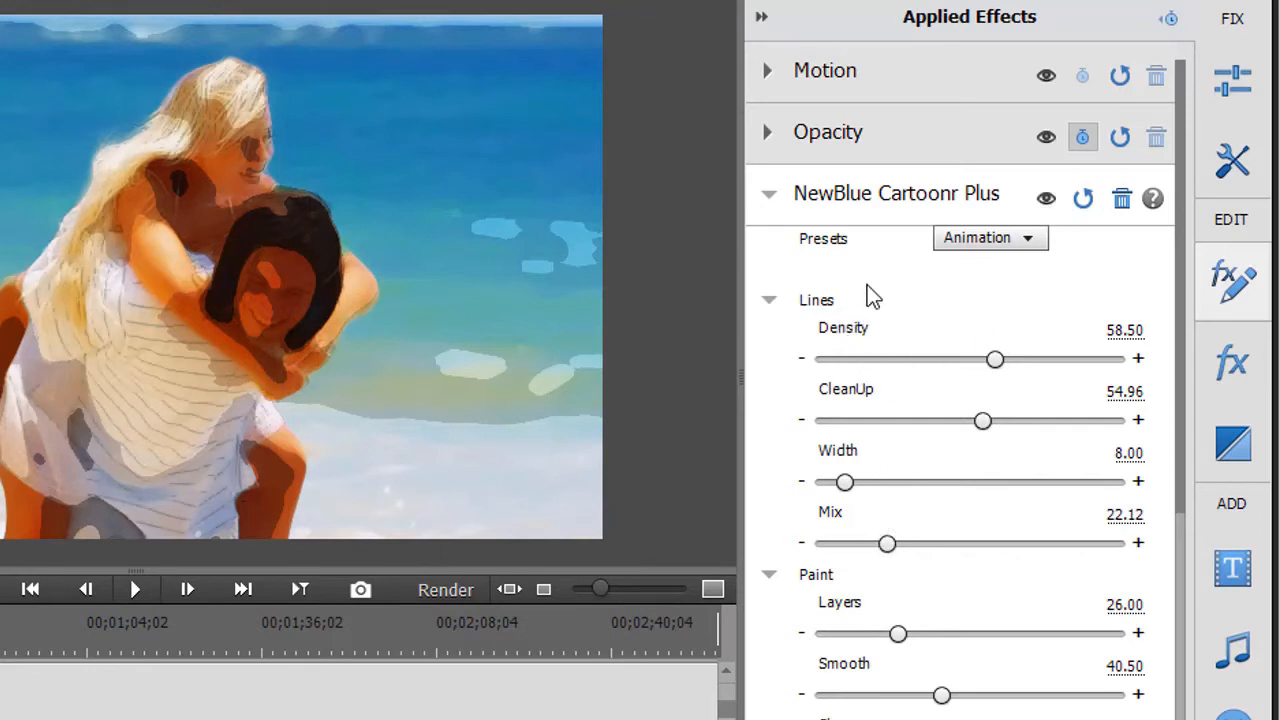
left_click(1083, 198)
- Collapse the Lines settings, try Paint Layers values from 2.76 up to 88.94, and reset the effect
left_click(768, 300)
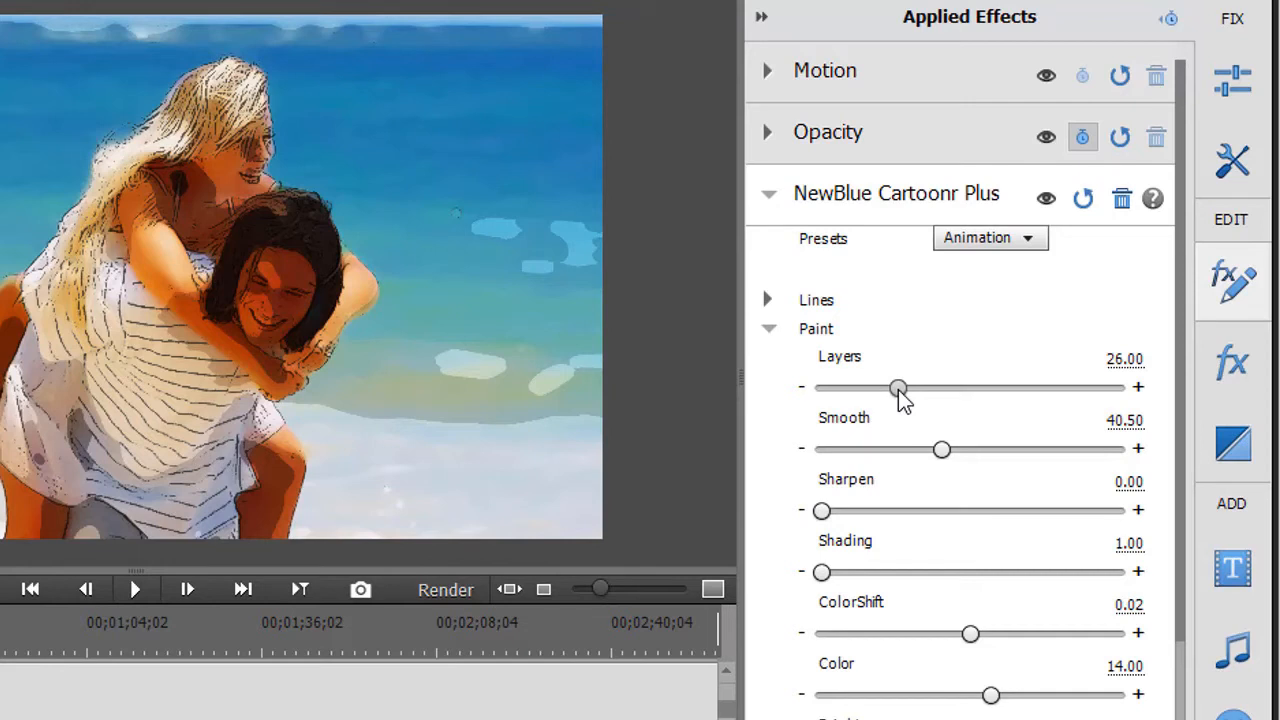
left_click_drag(900, 392, 829, 390)
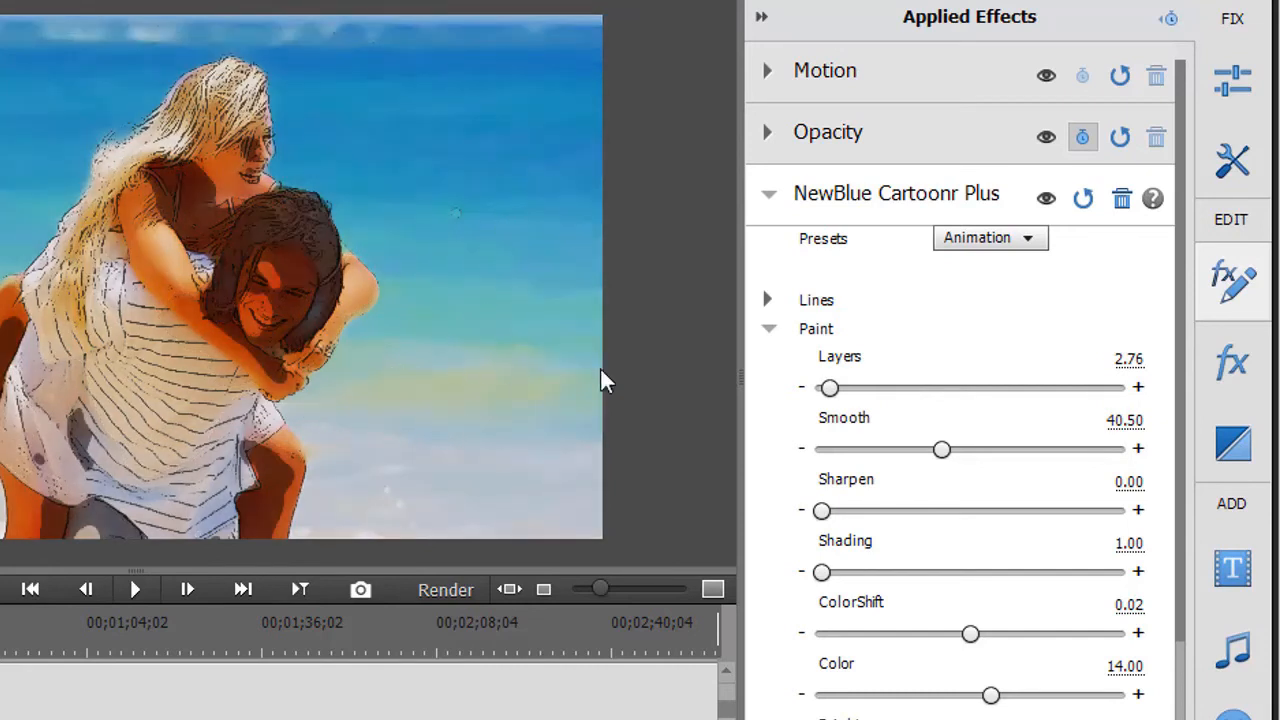
left_click_drag(830, 388, 1085, 405)
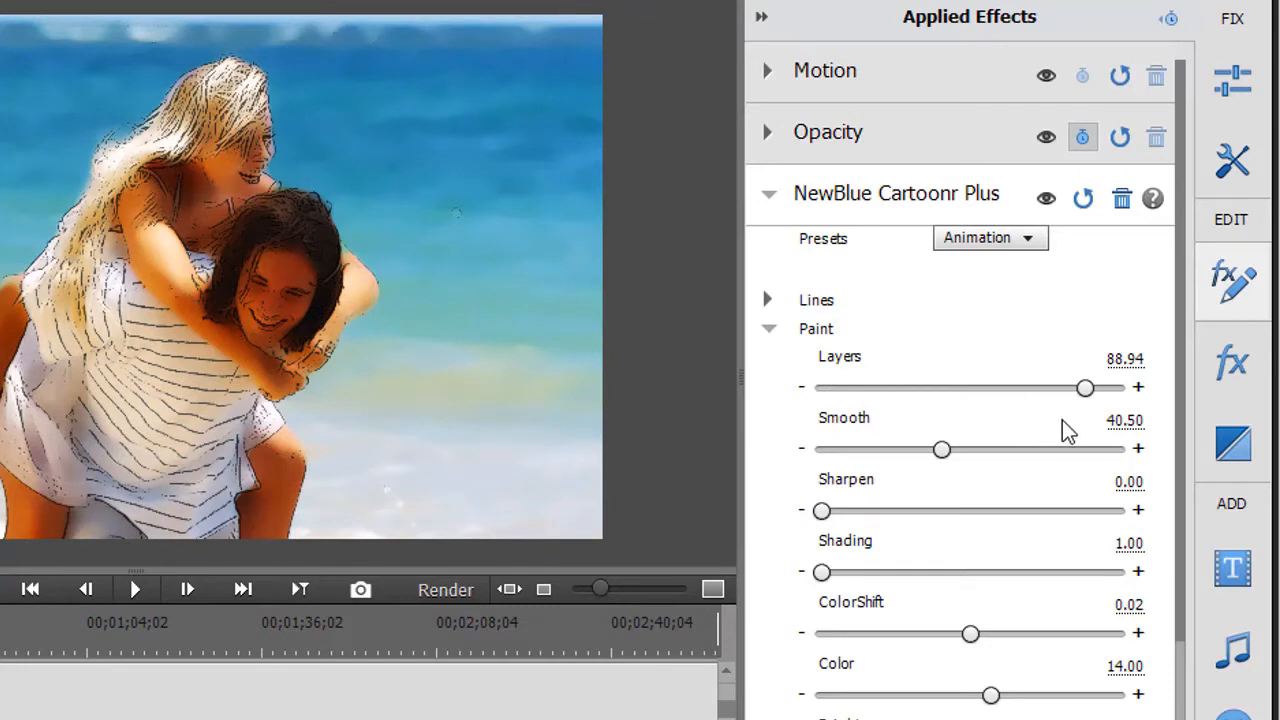
left_click_drag(1085, 390, 957, 390)
left_click(1083, 198)
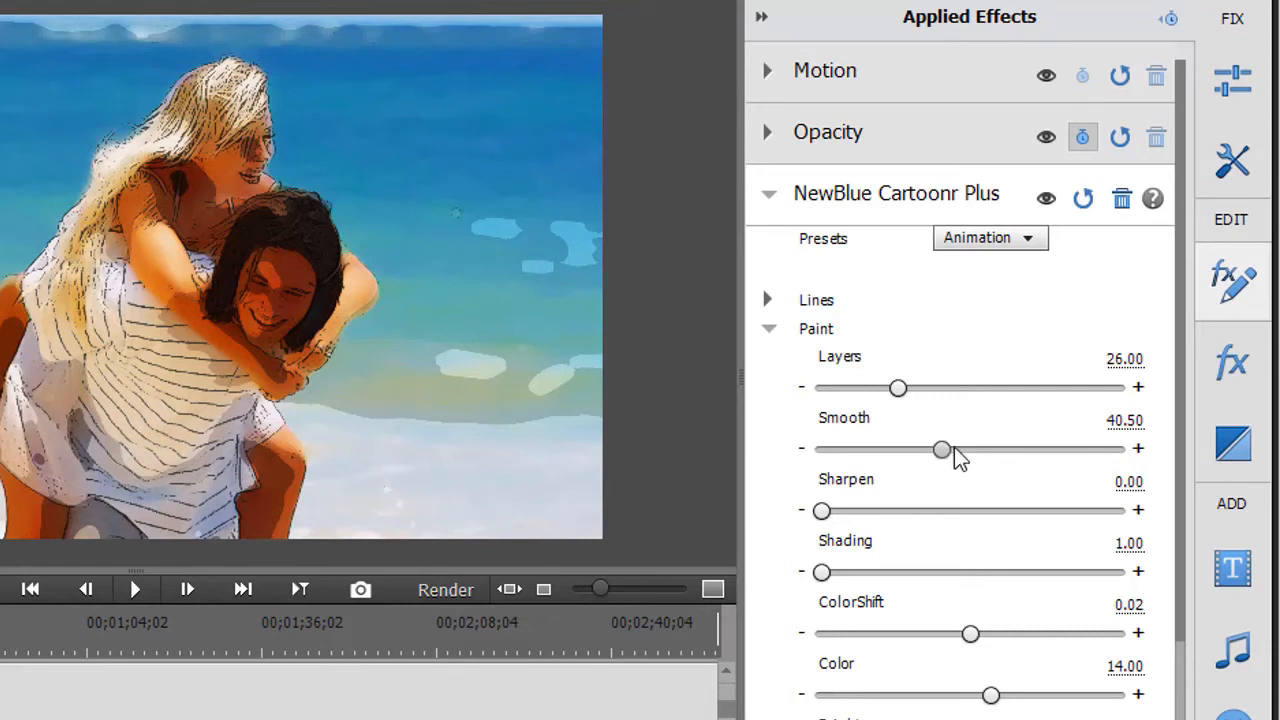
- Try Paint Smooth values of 0, 80.65 and 55.30, and reset the effect to its defaults
left_click_drag(940, 455, 822, 462)
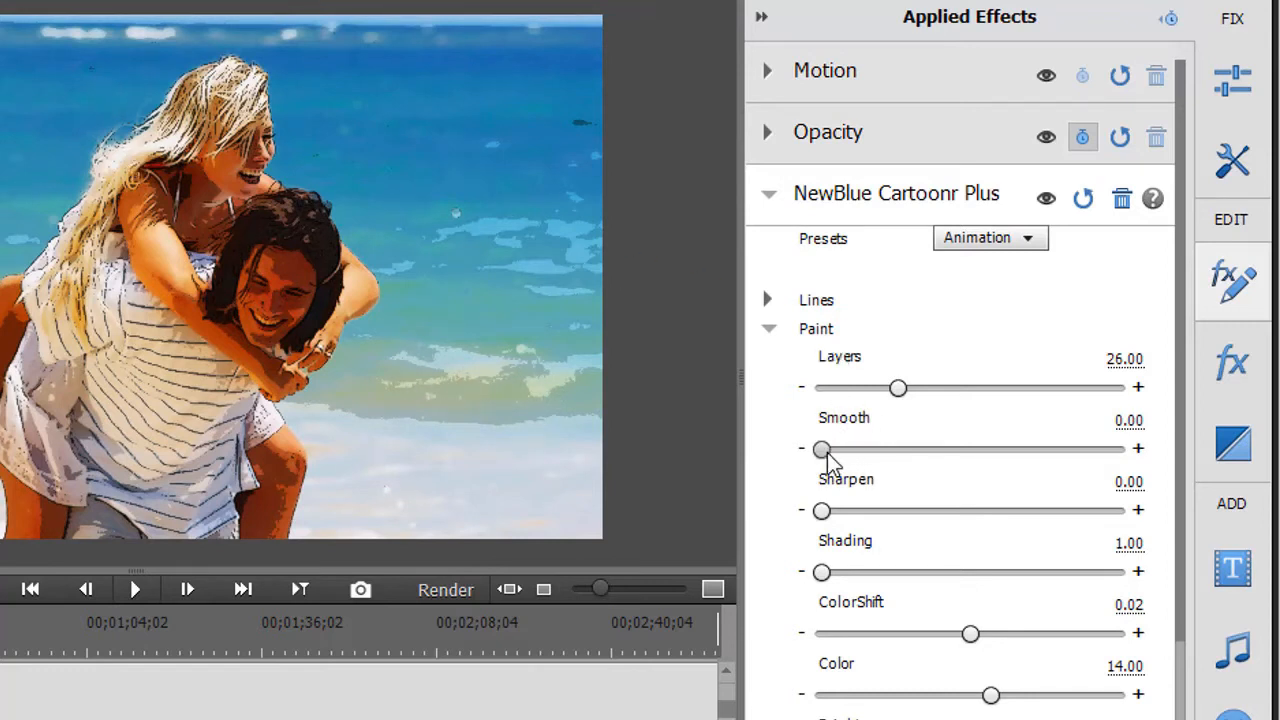
left_click_drag(827, 454, 1062, 474)
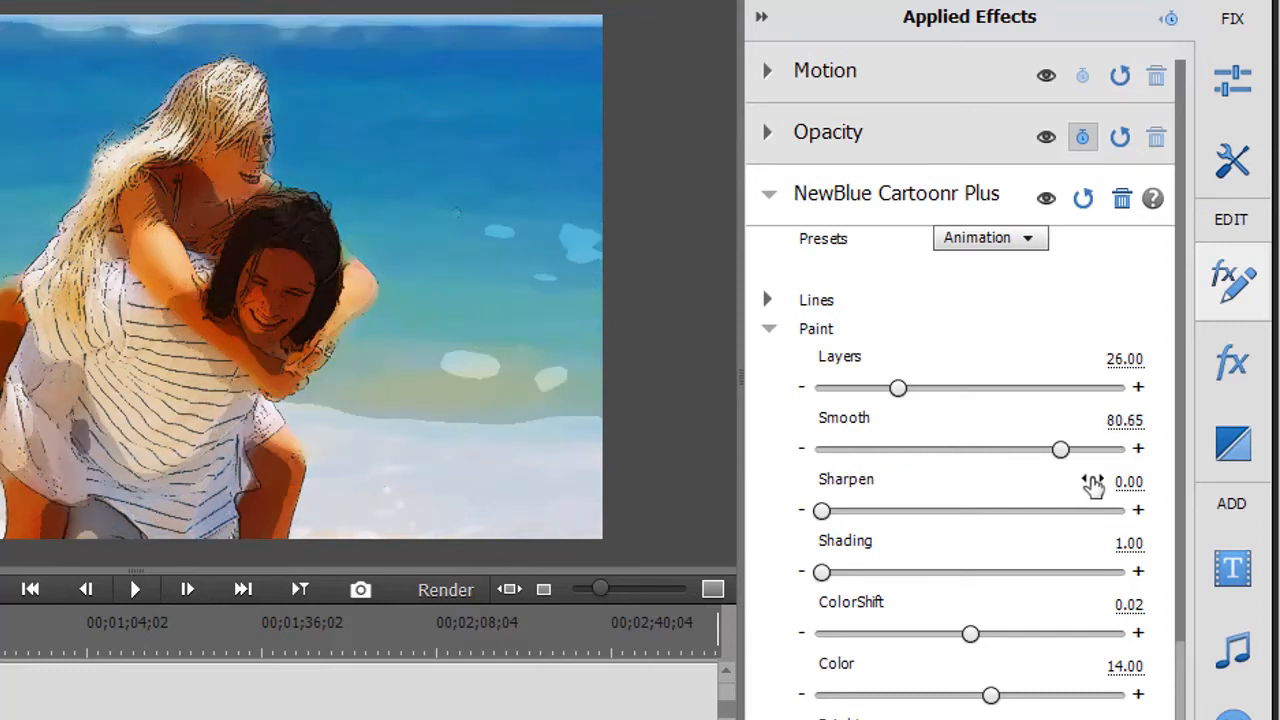
left_click_drag(1060, 449, 988, 458)
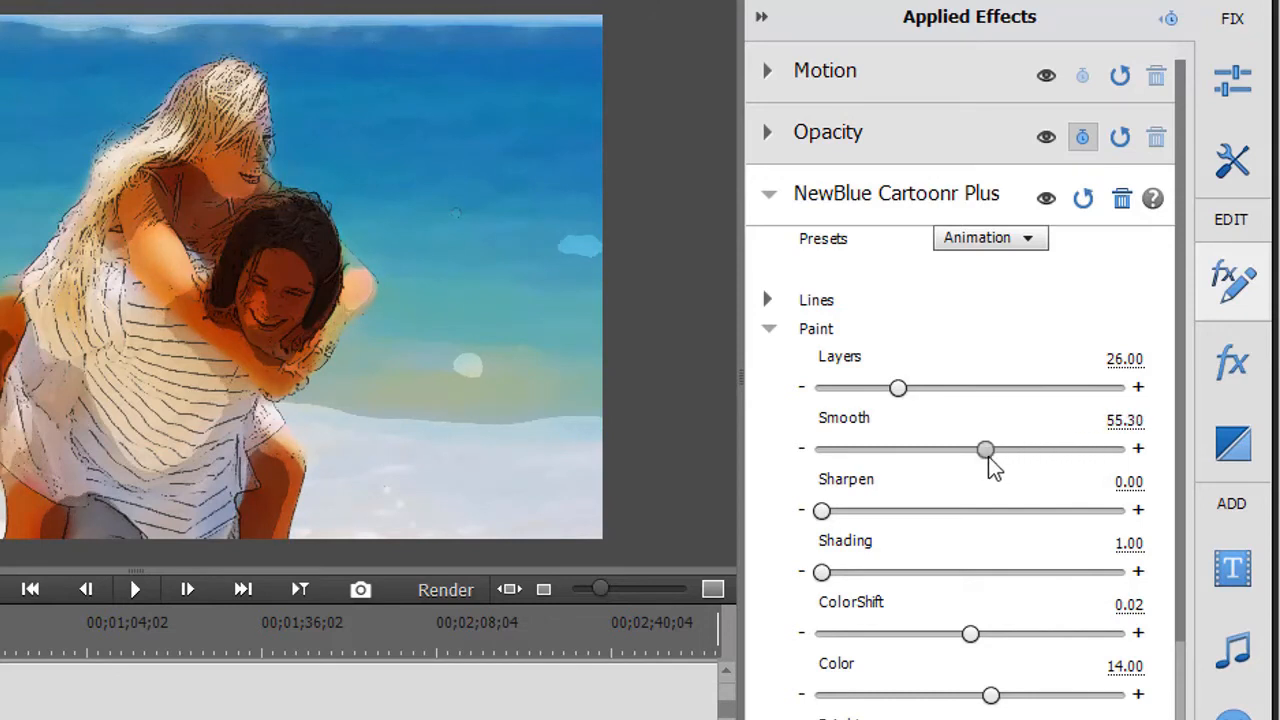
left_click(1082, 202)
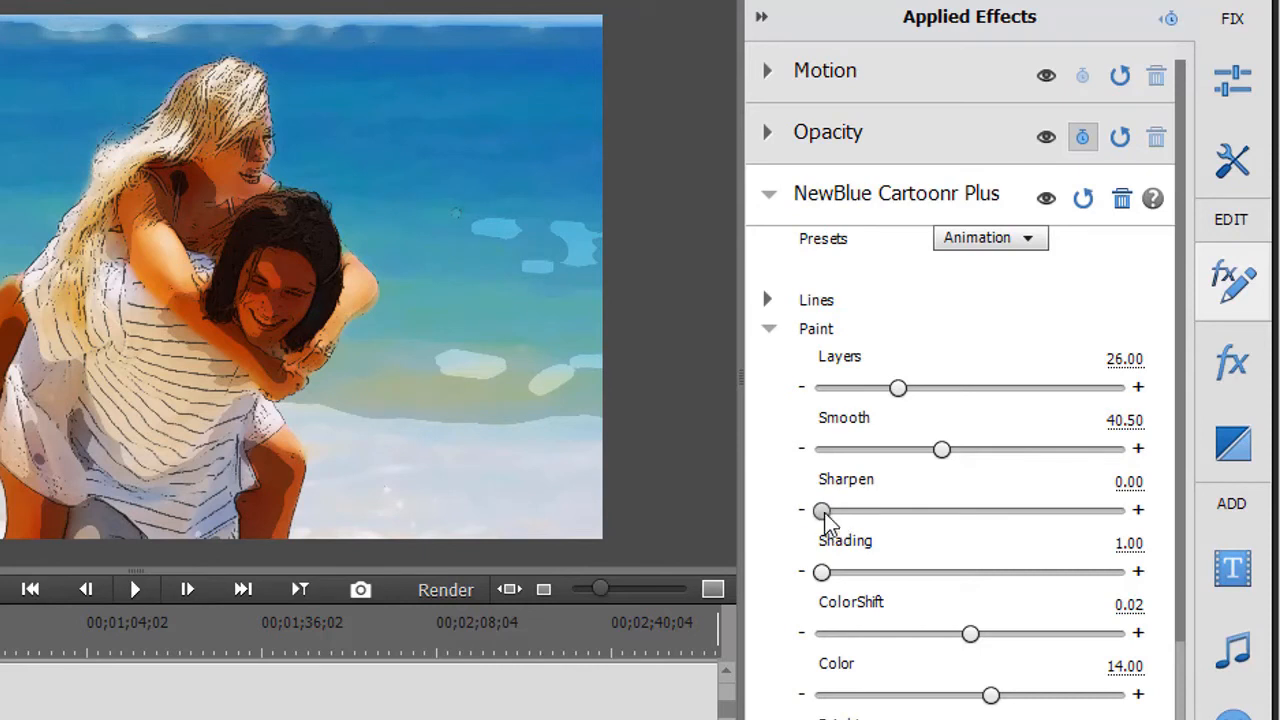
- Try Paint Sharpen at 100 and Shading at 96.81 and lower, resetting the effect after each trial
left_click_drag(820, 513, 1129, 534)
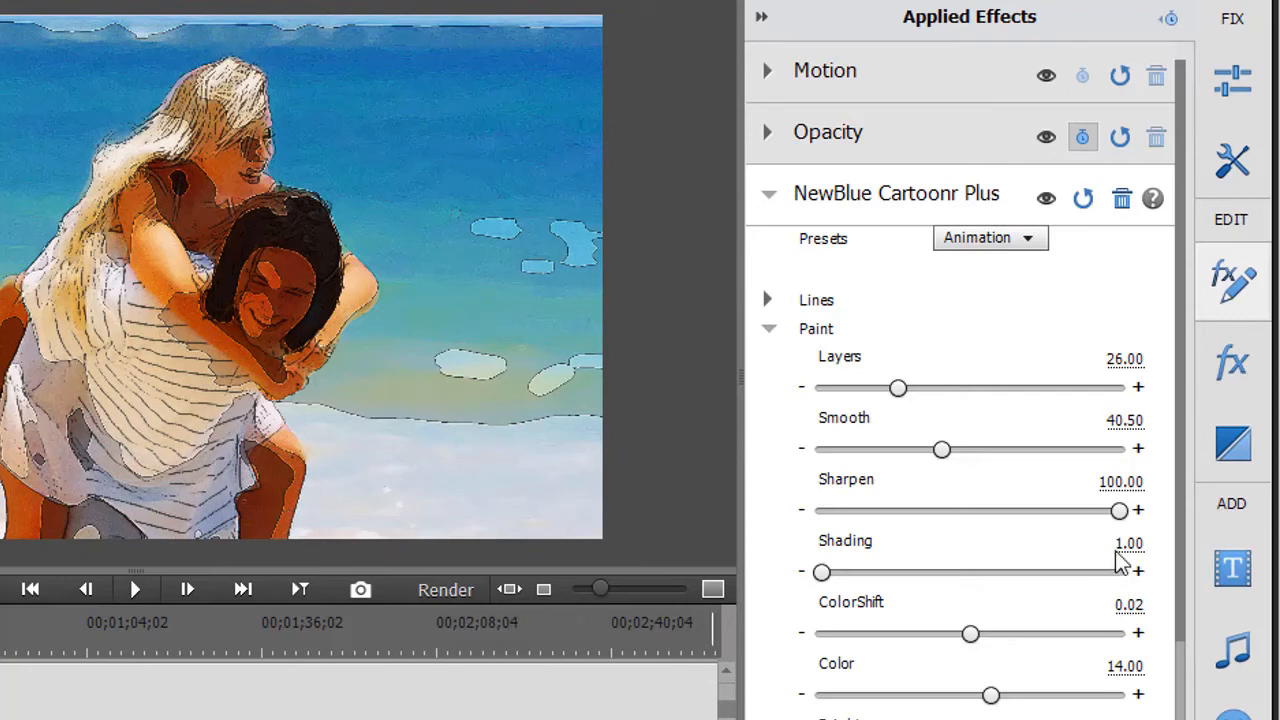
left_click(1087, 200)
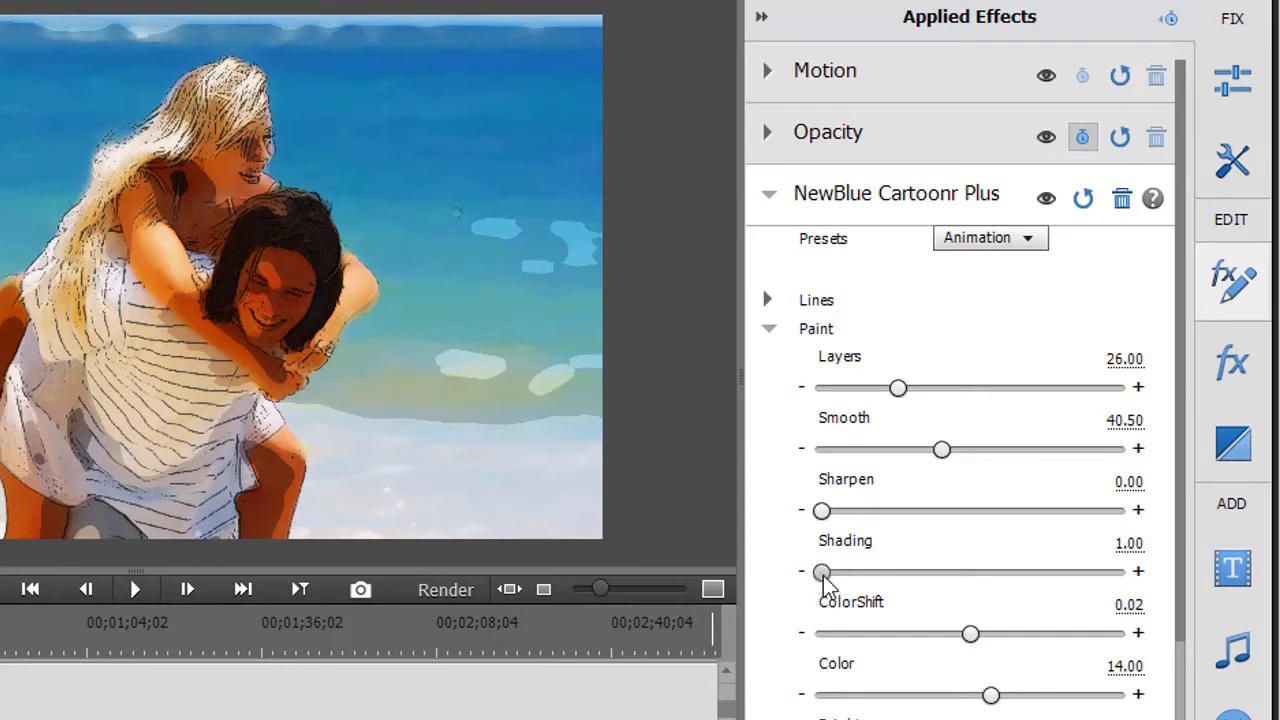
mouse_move(822, 578)
left_mouse_down()
mouse_move(966, 602)
mouse_move(1112, 595)
left_mouse_up()
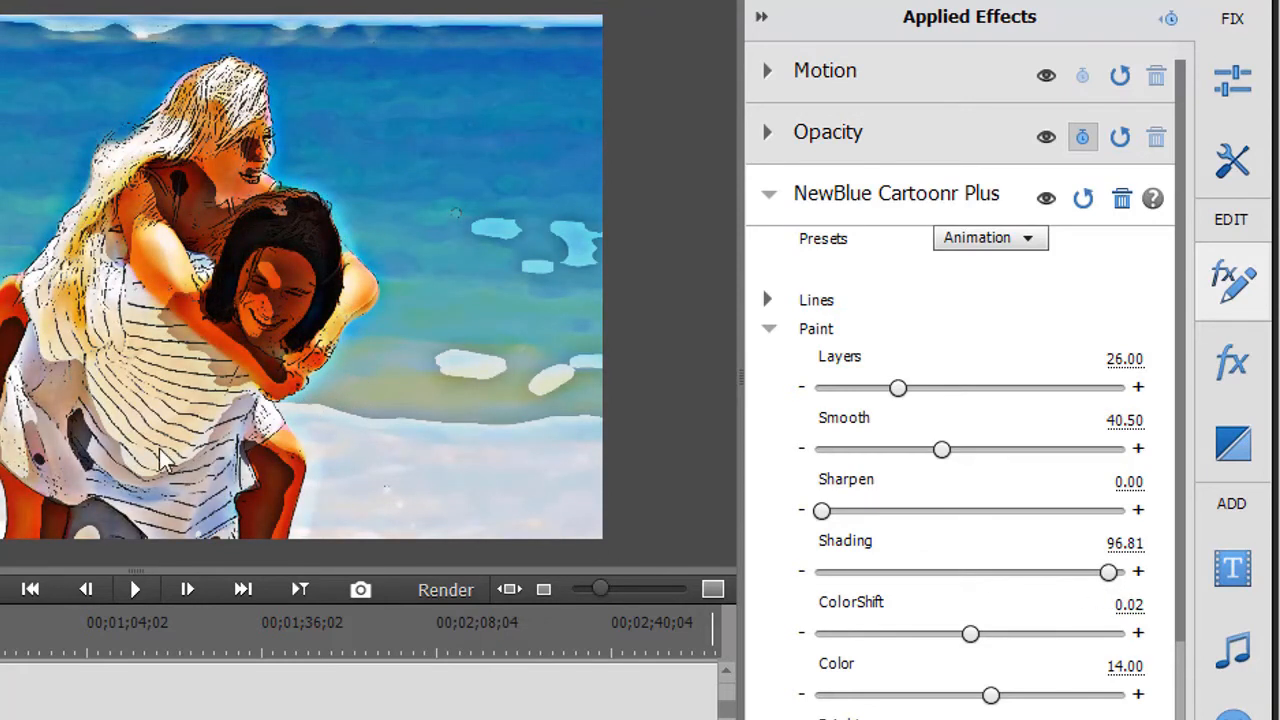
mouse_move(1107, 578)
left_mouse_down()
mouse_move(1143, 590)
mouse_move(946, 590)
left_mouse_up()
left_click(1083, 198)
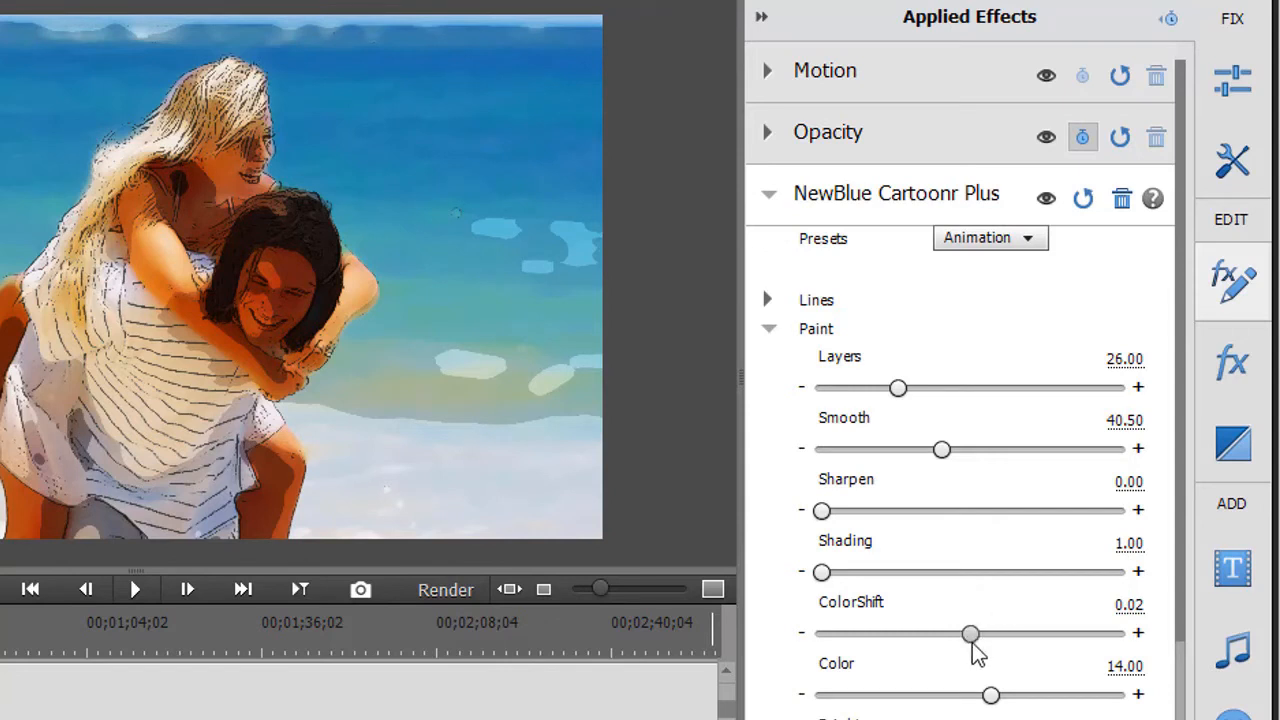
- Try ColorShift values of 82.49, 100 and -67.74, and reset the effect to its defaults
left_click_drag(968, 634, 1093, 648)
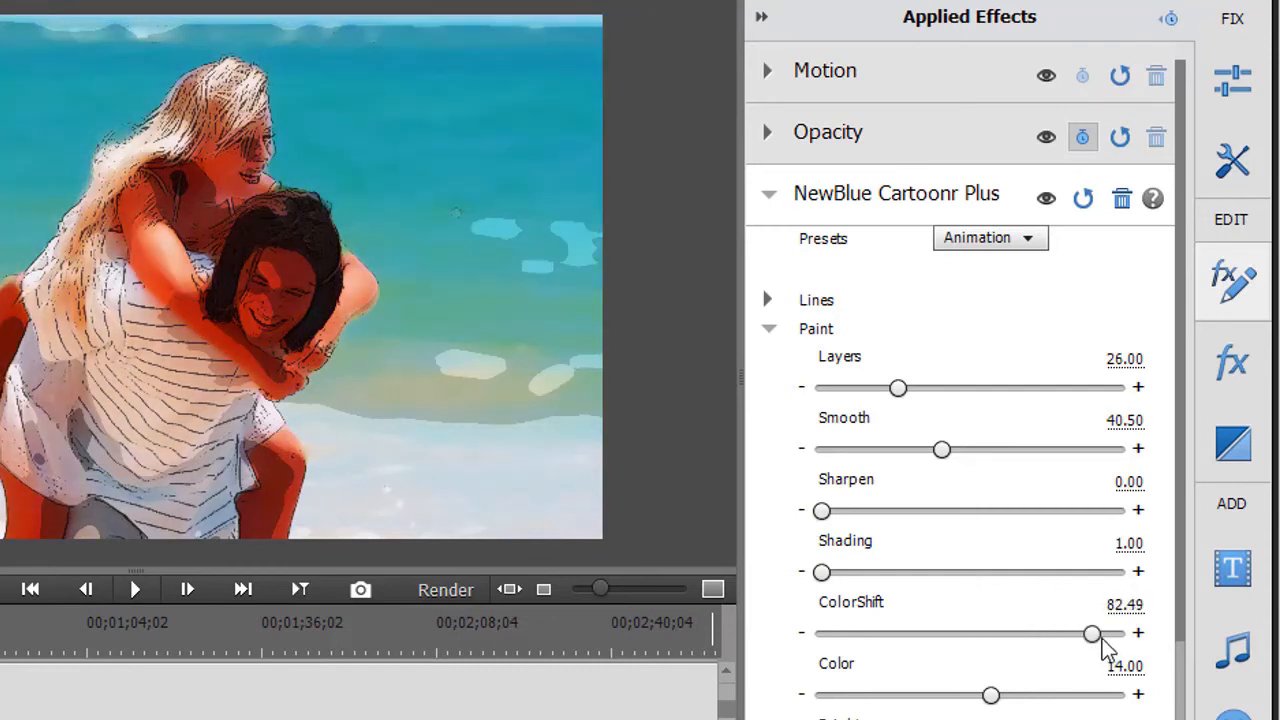
left_click_drag(1095, 640, 1118, 636)
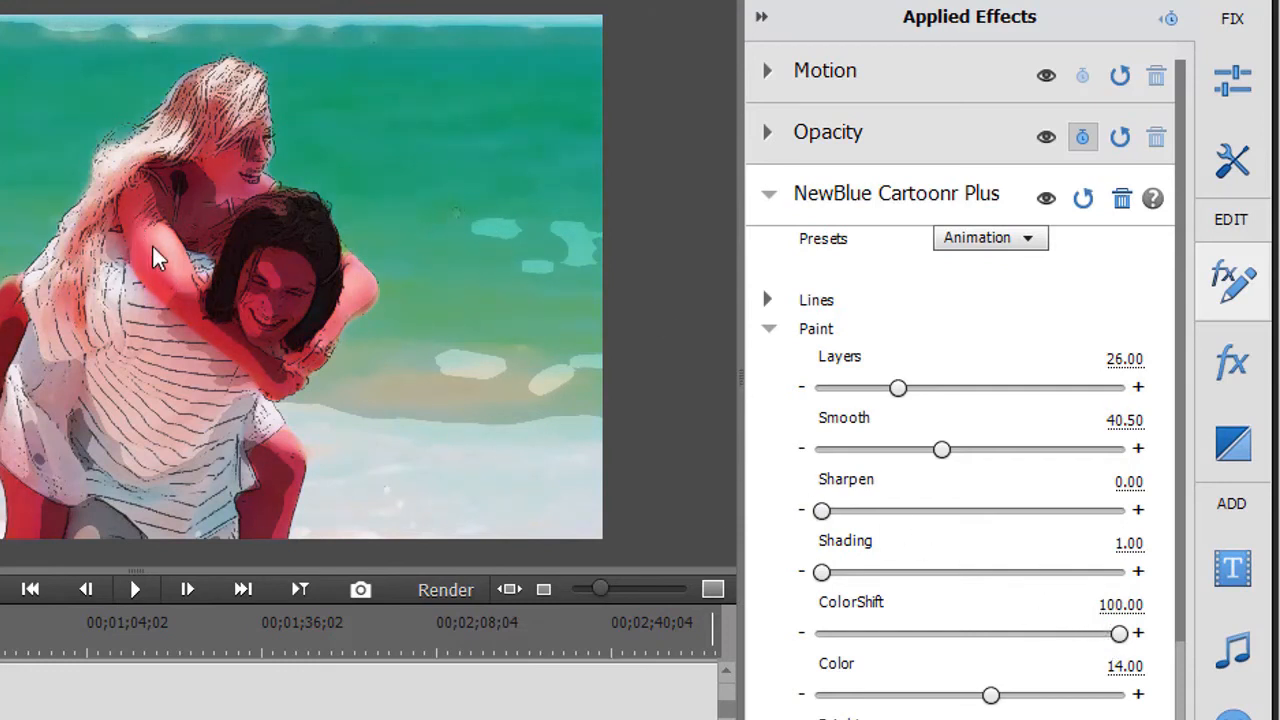
left_click_drag(1119, 633, 878, 641)
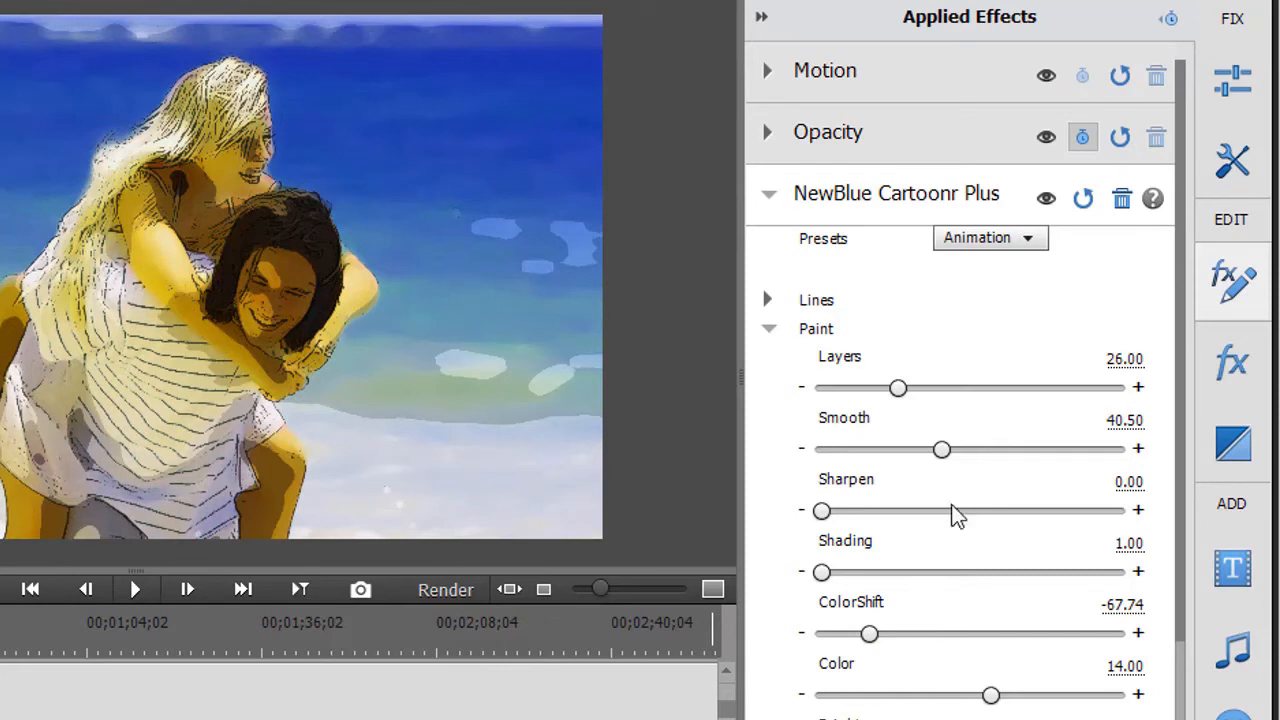
left_click(1081, 199)
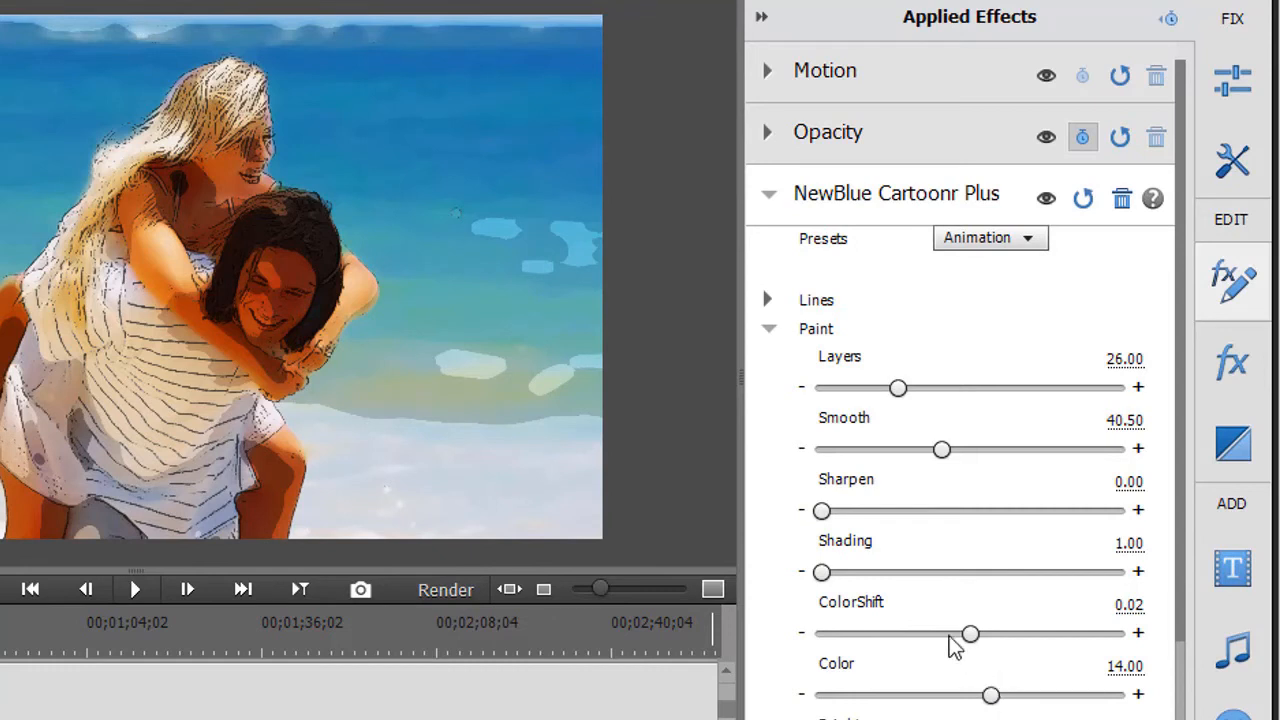
- Try Paint Color values of -78.80, -100 and 98.16, and reset the effect to its defaults
left_click_drag(991, 698, 857, 703)
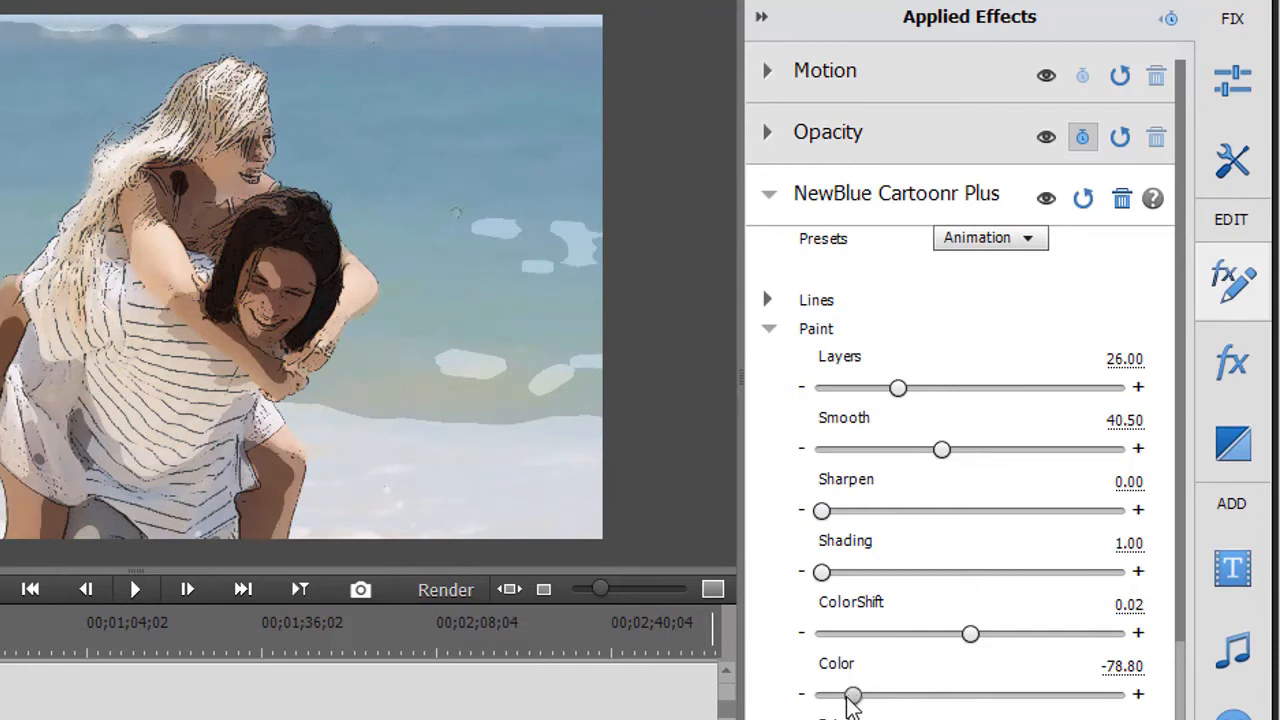
left_click_drag(850, 698, 771, 700)
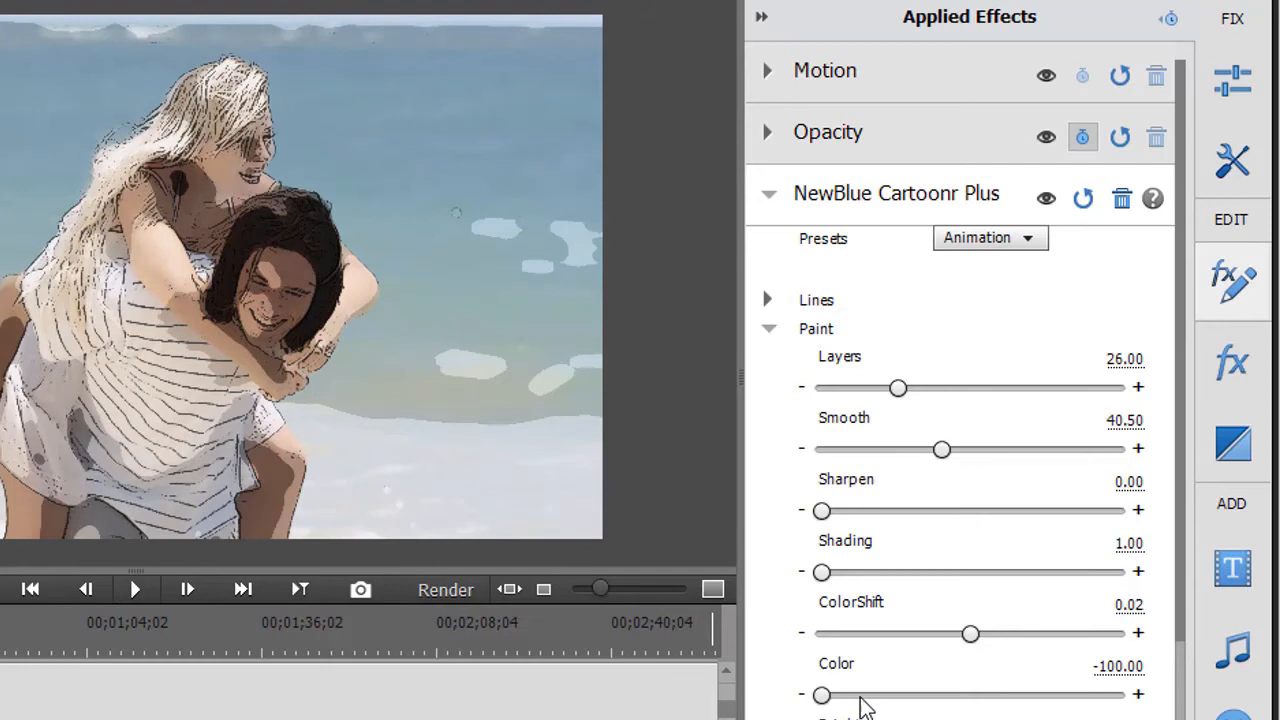
left_click_drag(826, 696, 1118, 706)
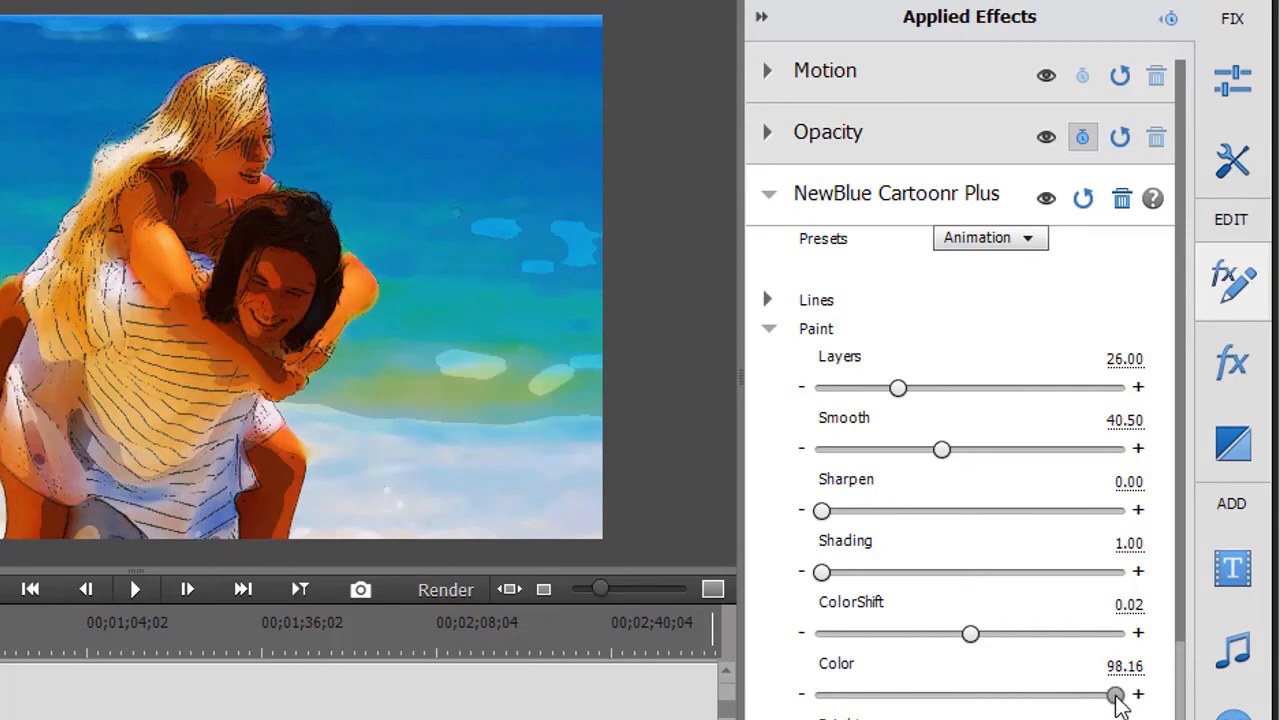
scroll(1183, 523, "down", 3)
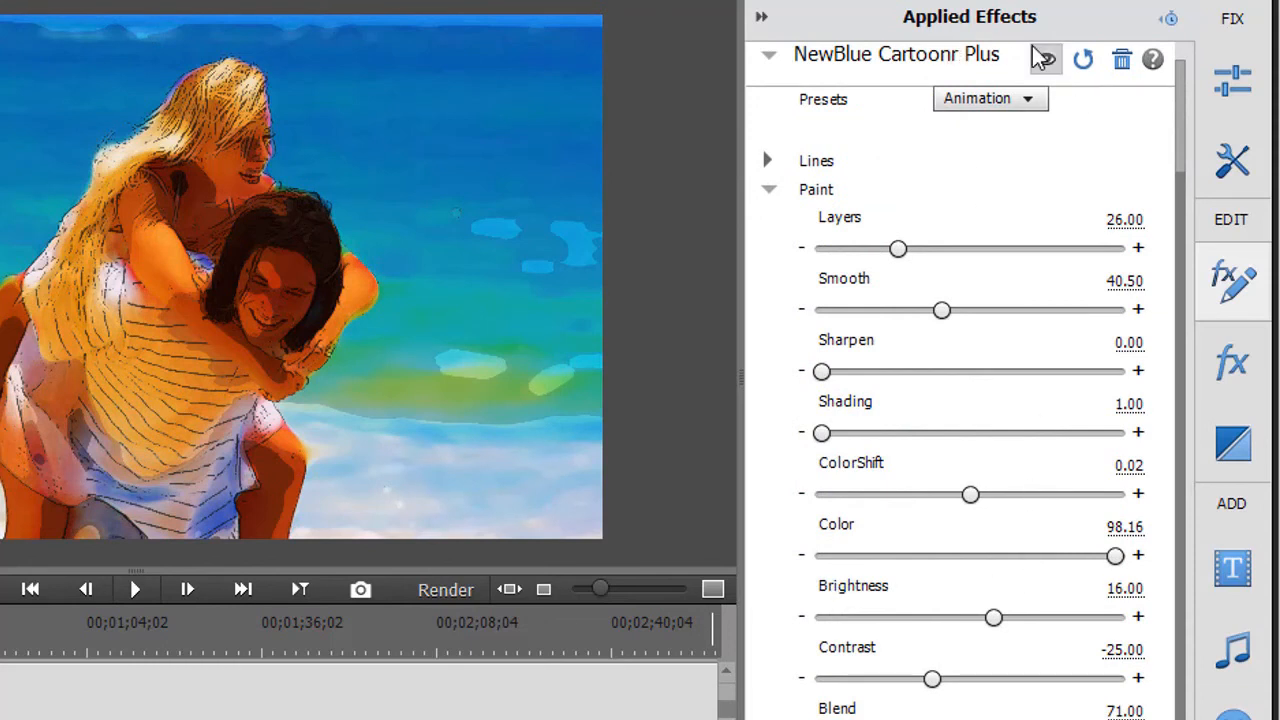
left_click(1084, 61)
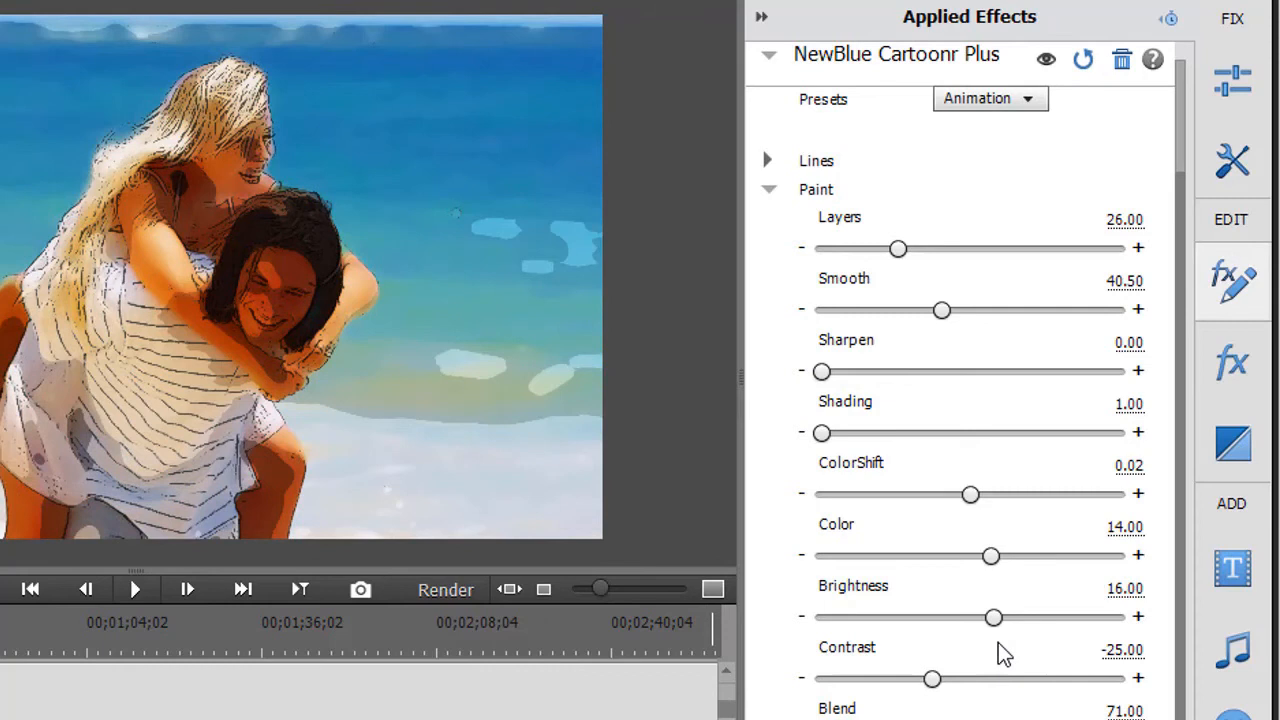
- Try Paint Brightness values of 64.06 and -36.41, and reset the effect to its defaults
left_click_drag(994, 618, 1031, 618)
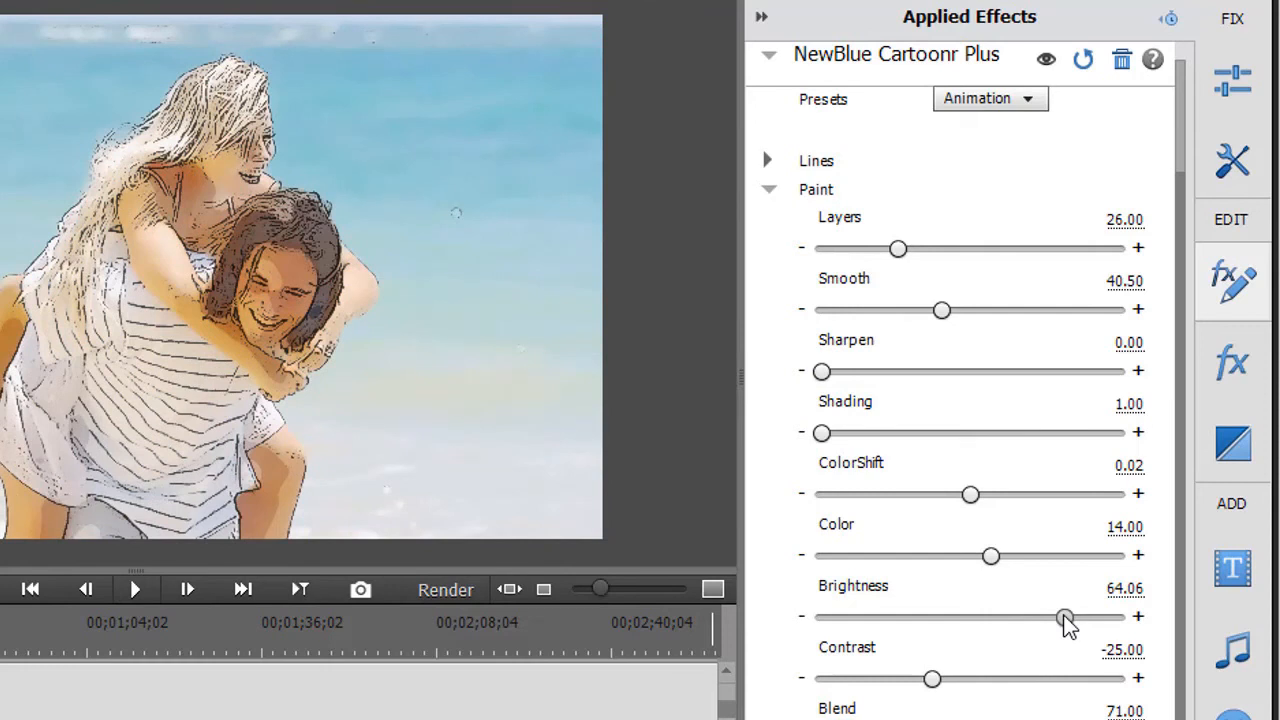
left_click_drag(1064, 618, 917, 613)
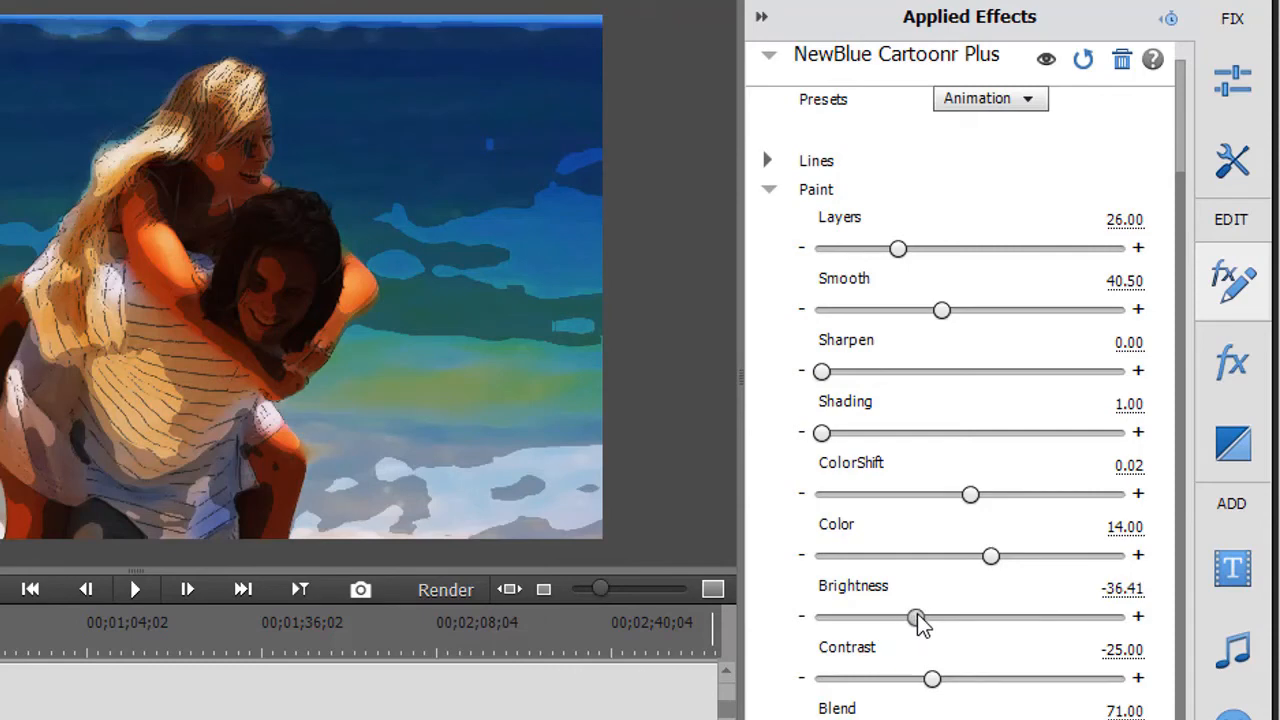
left_click(1083, 60)
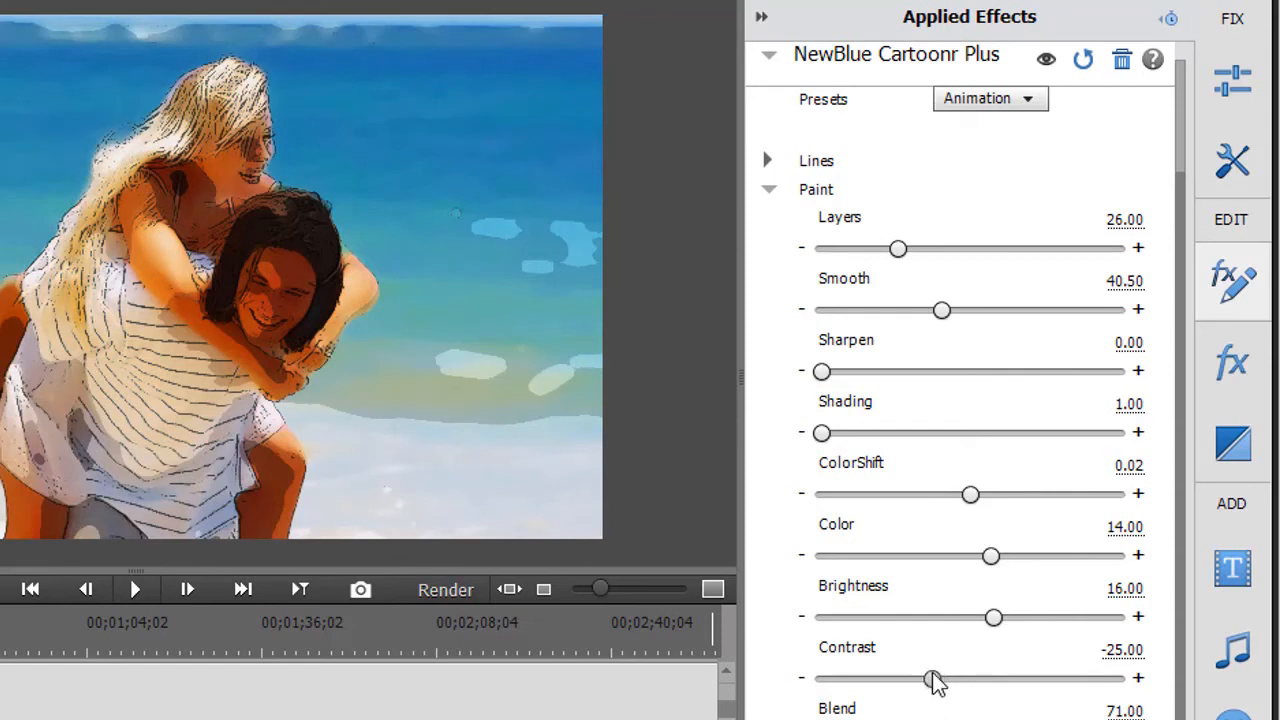
- Try Contrast at 87.10 and Blend between 0.92 and 92.17, settling on Contrast -87.10 and Blend 58.53
left_click_drag(932, 680, 1100, 686)
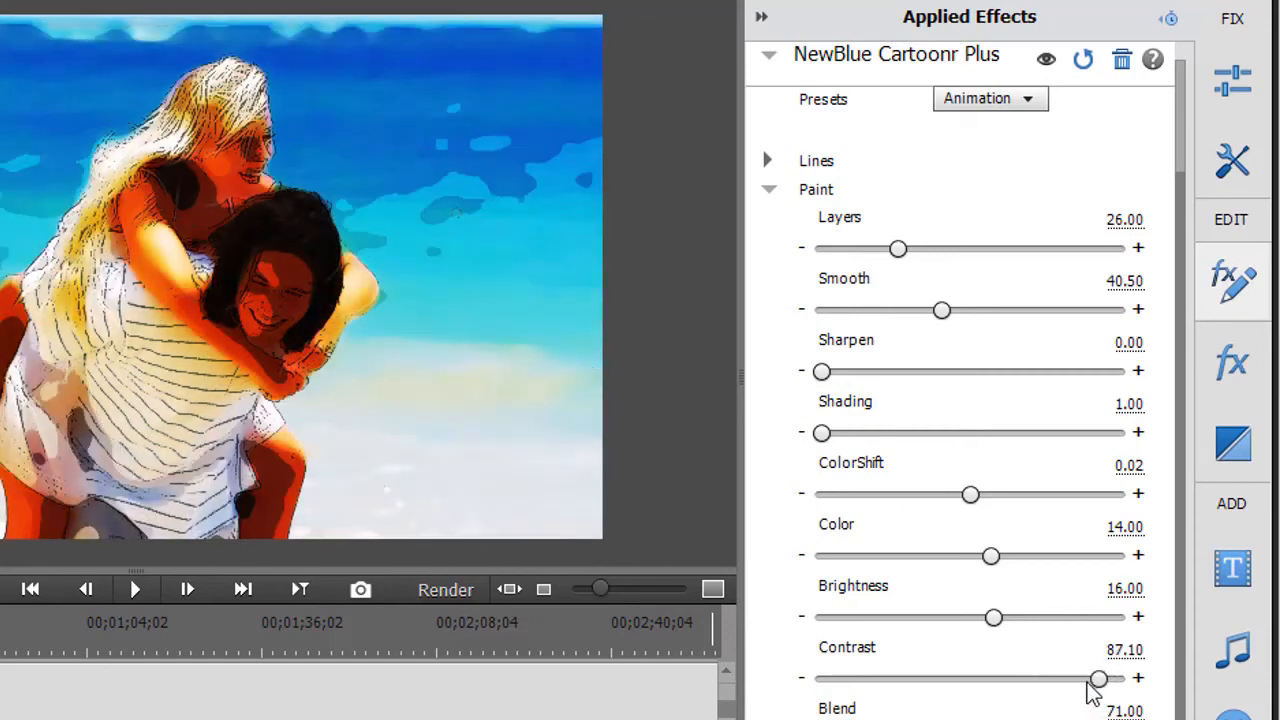
left_click_drag(1096, 678, 851, 700)
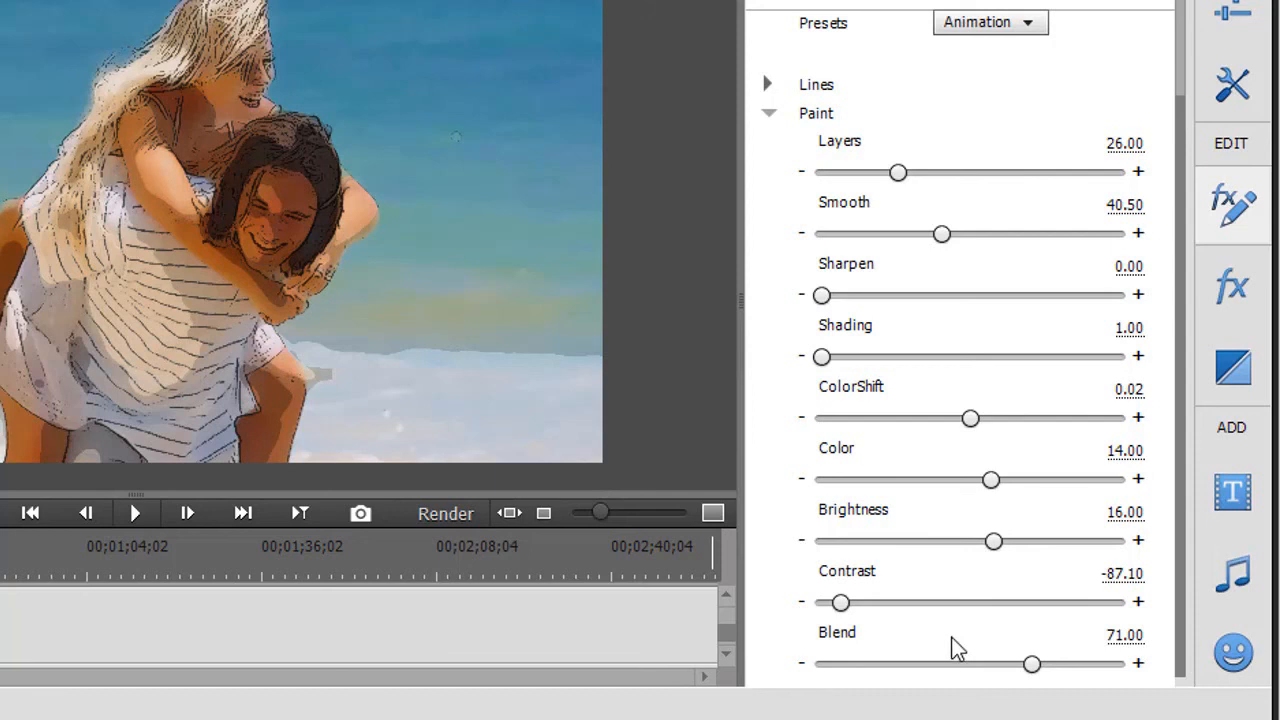
left_click_drag(1034, 665, 848, 678)
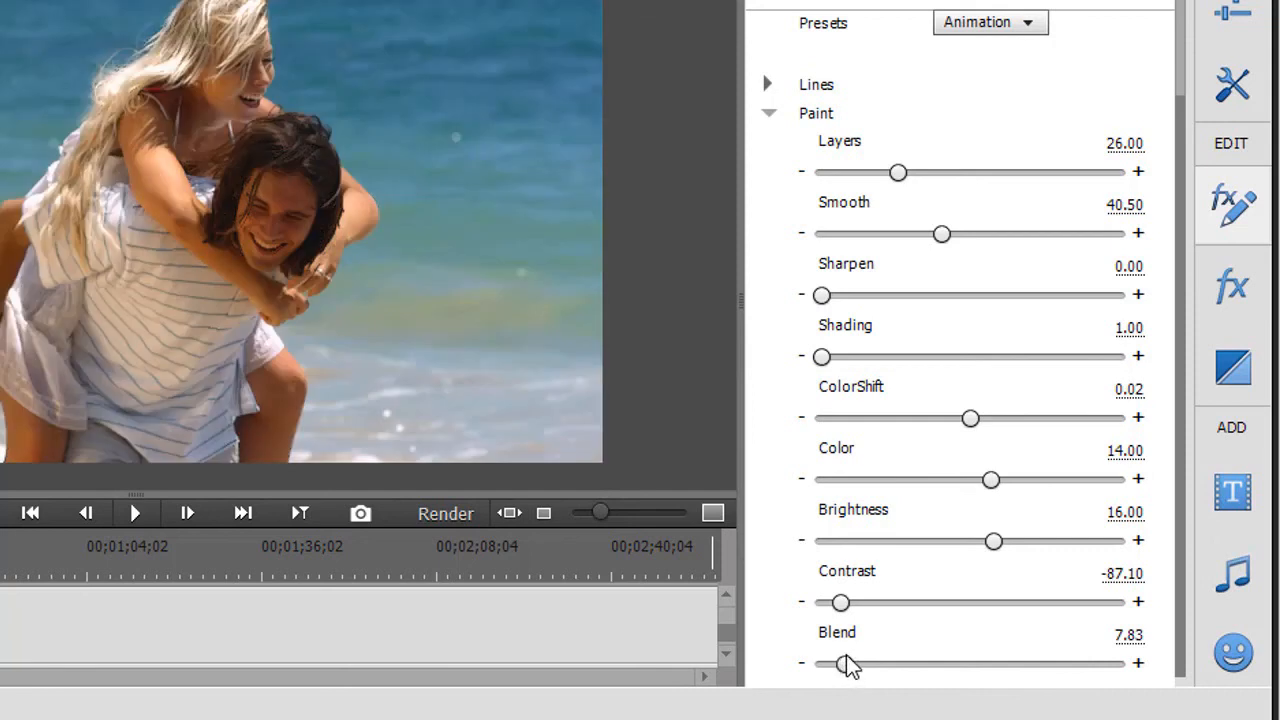
left_click_drag(849, 674, 835, 678)
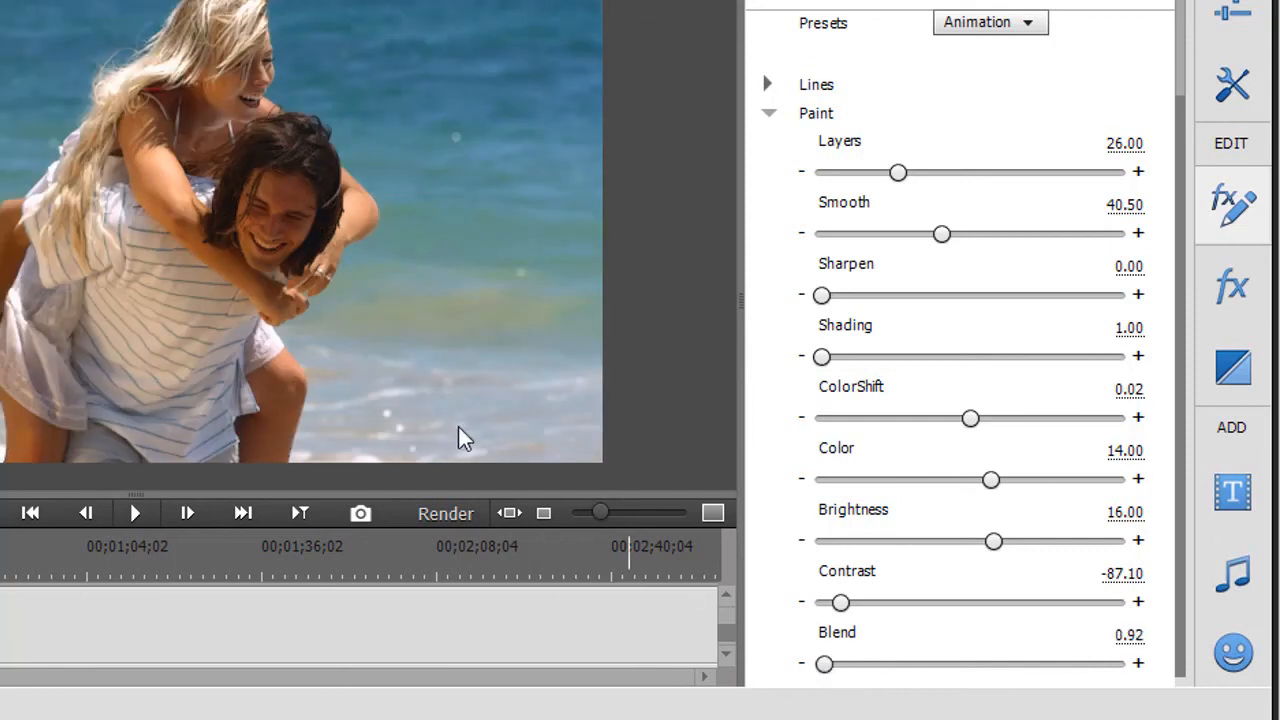
left_click_drag(823, 665, 1066, 672)
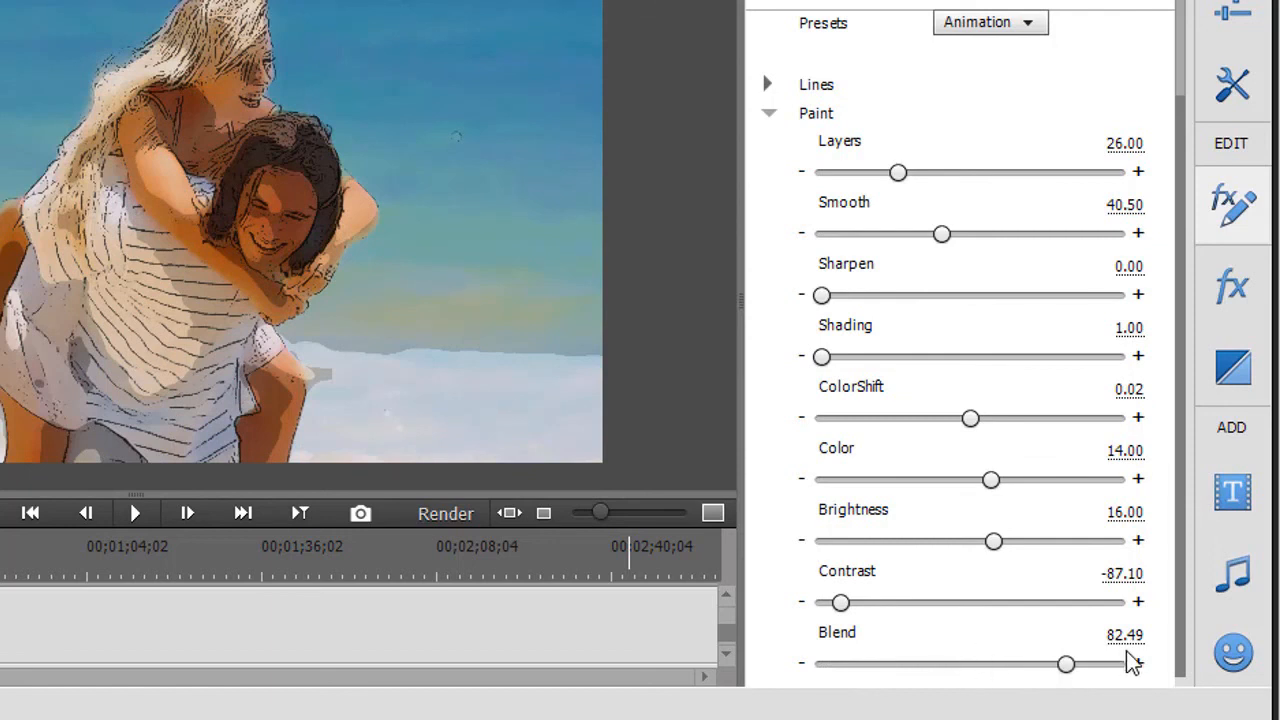
left_click_drag(1068, 677, 1098, 667)
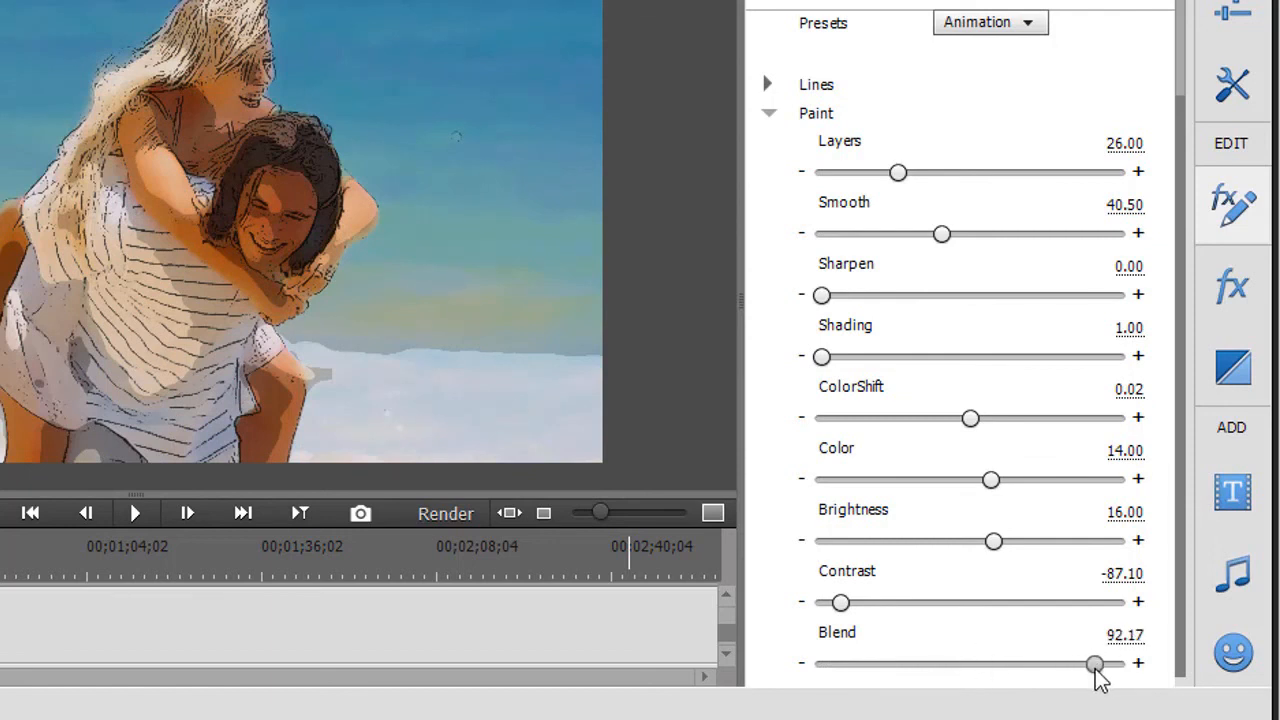
left_click_drag(1096, 665, 1000, 680)
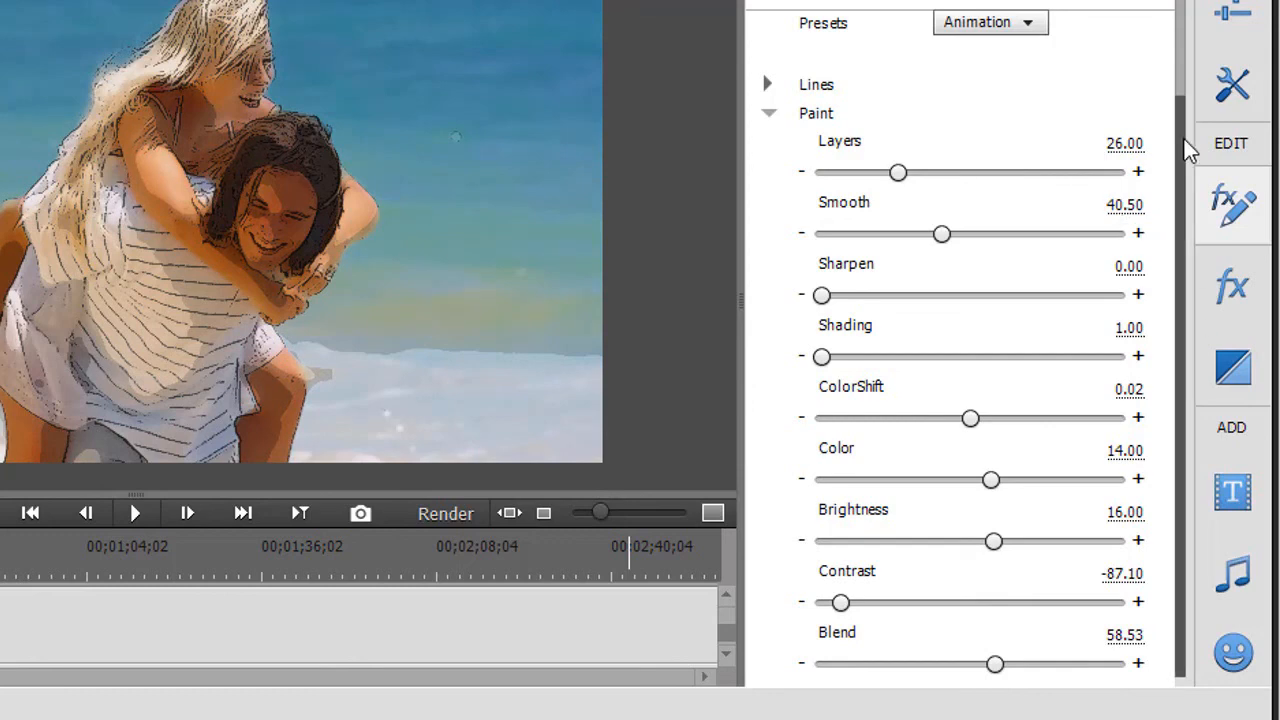
- Open the list of Cartoonr Plus presets
left_click_drag(1180, 118, 1168, 14)
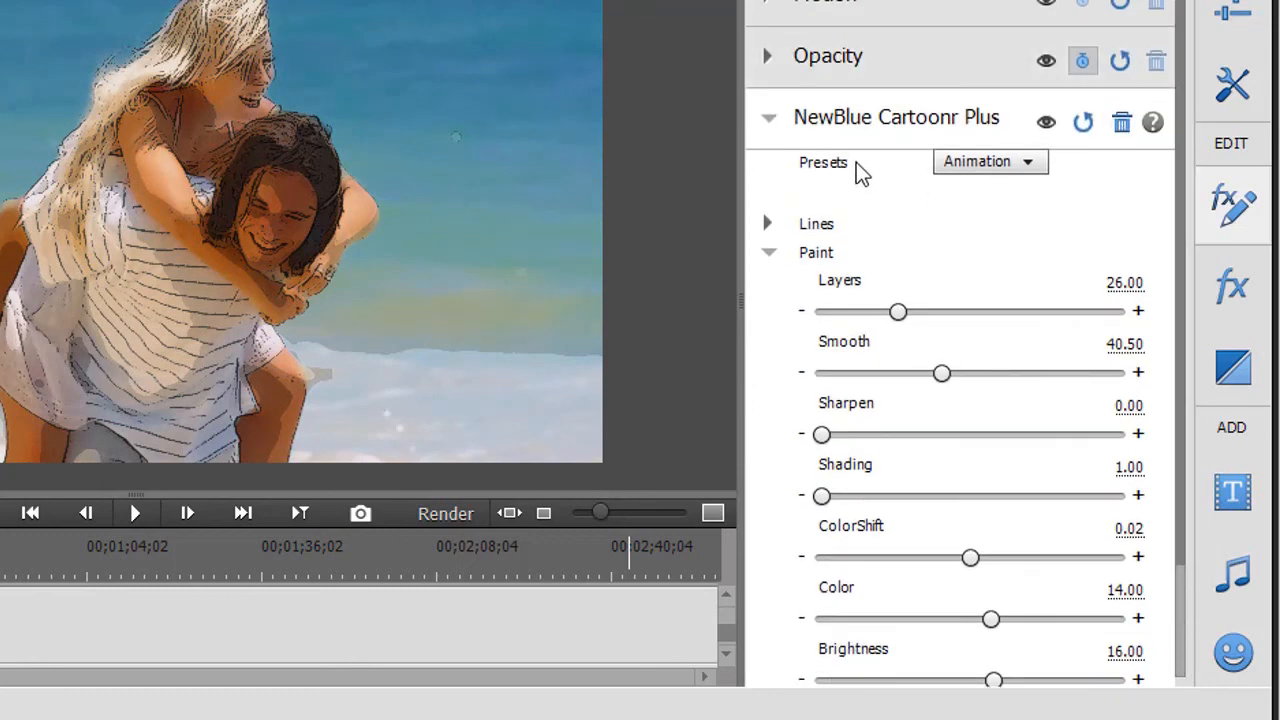
left_click(1028, 165)
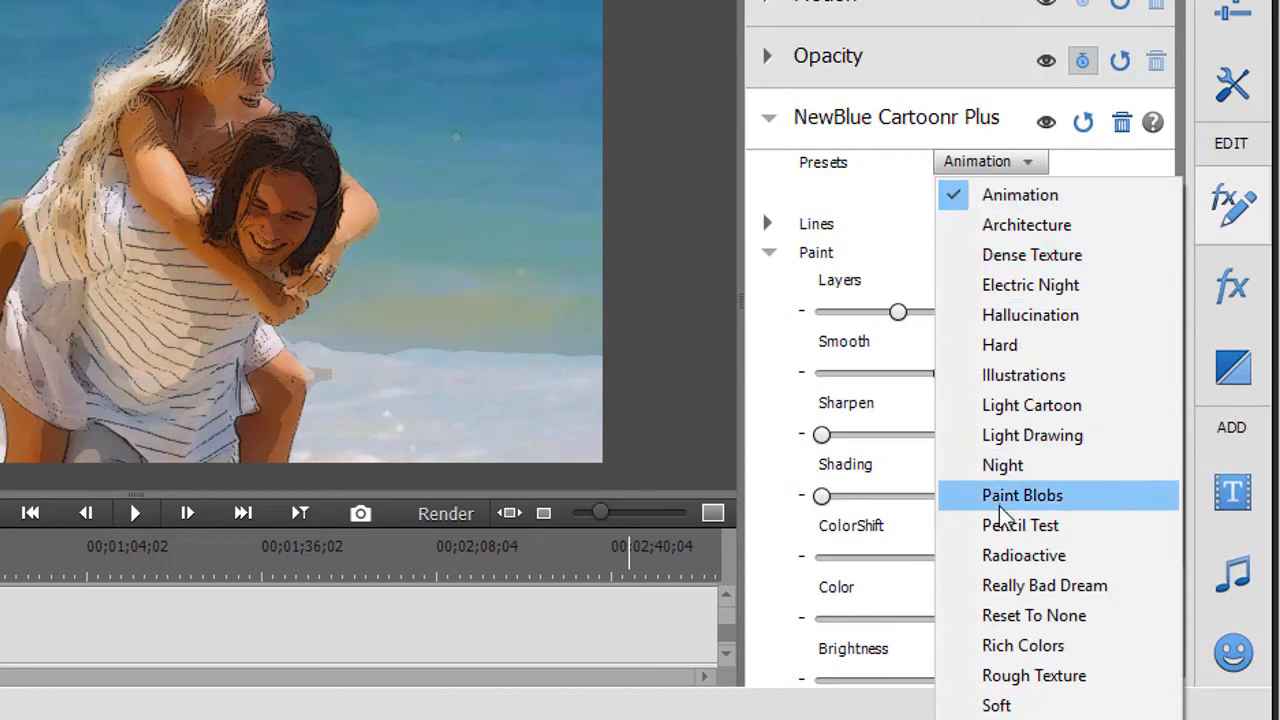